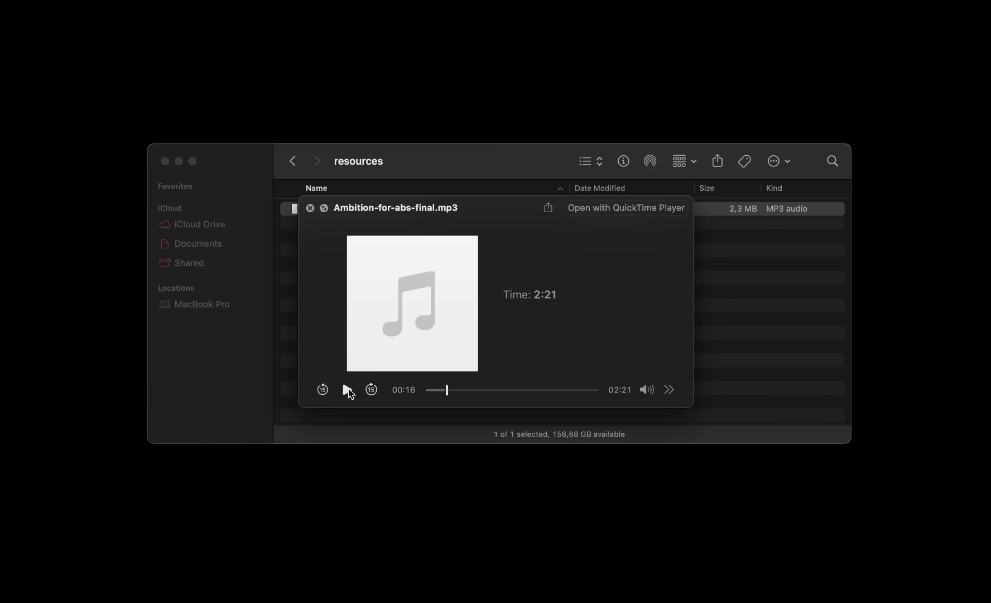
- Play the preview of Ambition-for-abs-final.mp3 and pause it
click(348, 390)
click(348, 391)
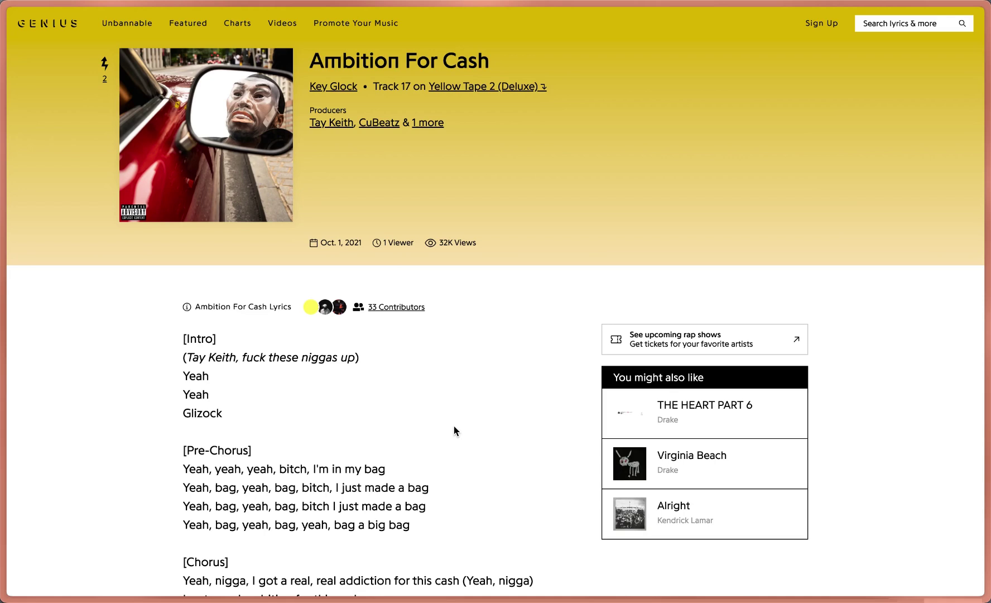
- Check the web address of the "Ambition For Cash" lyrics page on Genius and locate the site's lyrics search
key(super+l)
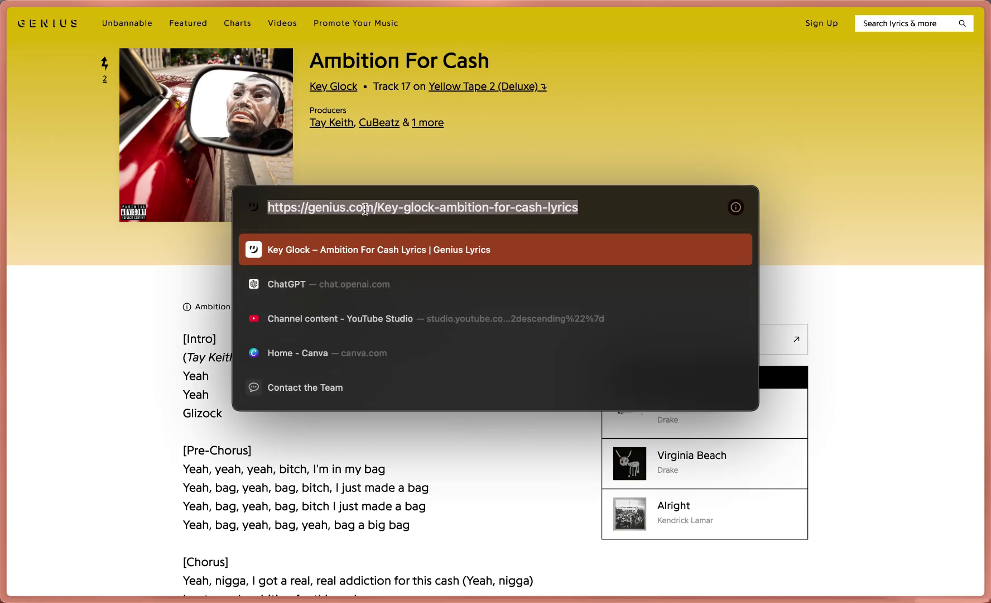
key(Escape)
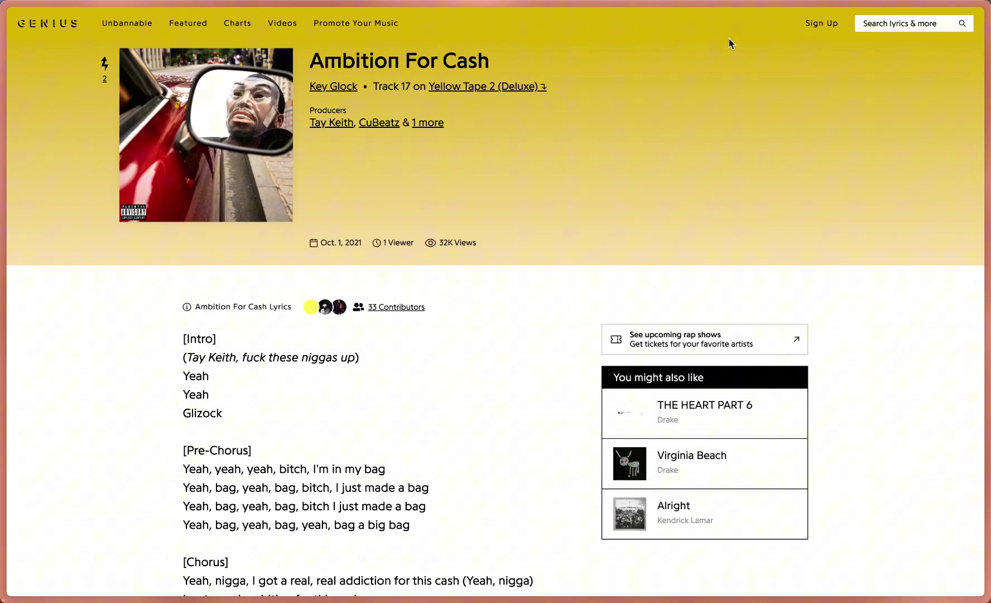
click(898, 24)
key(Return)
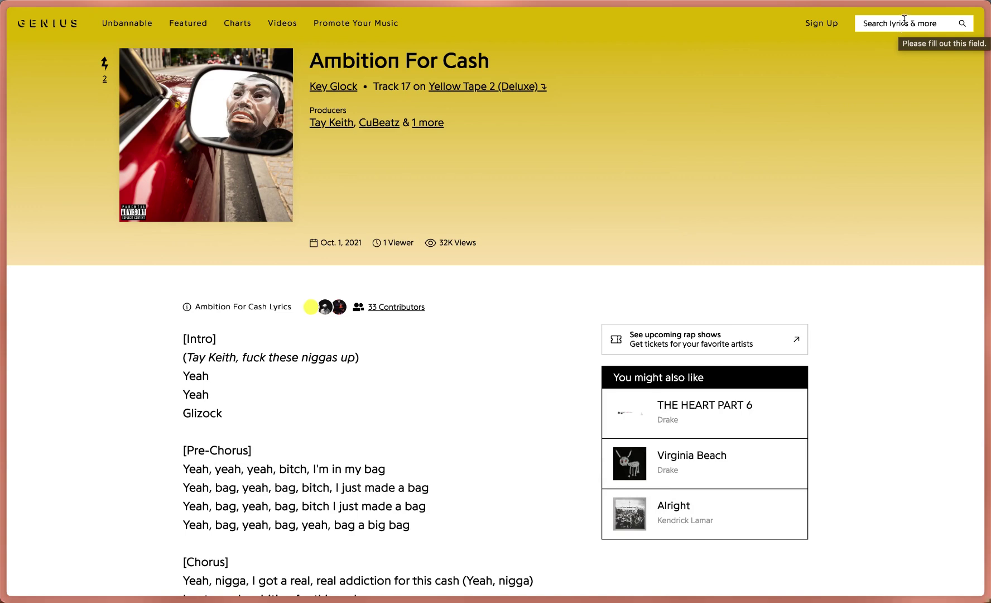
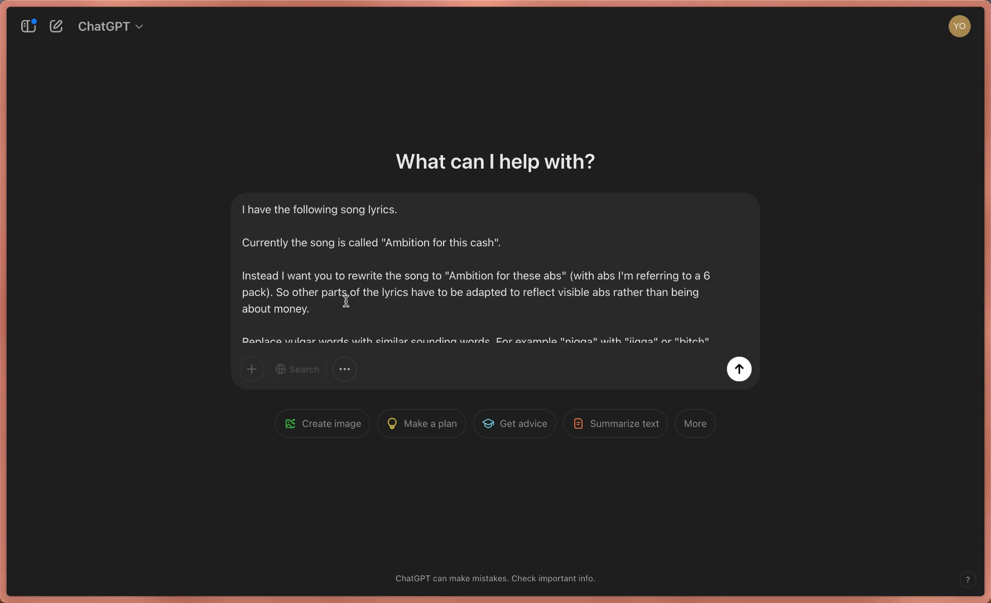
- Review the word-replacement instructions and their example words in the ChatGPT lyrics rewrite prompt
scroll(361, 276, down, 2)
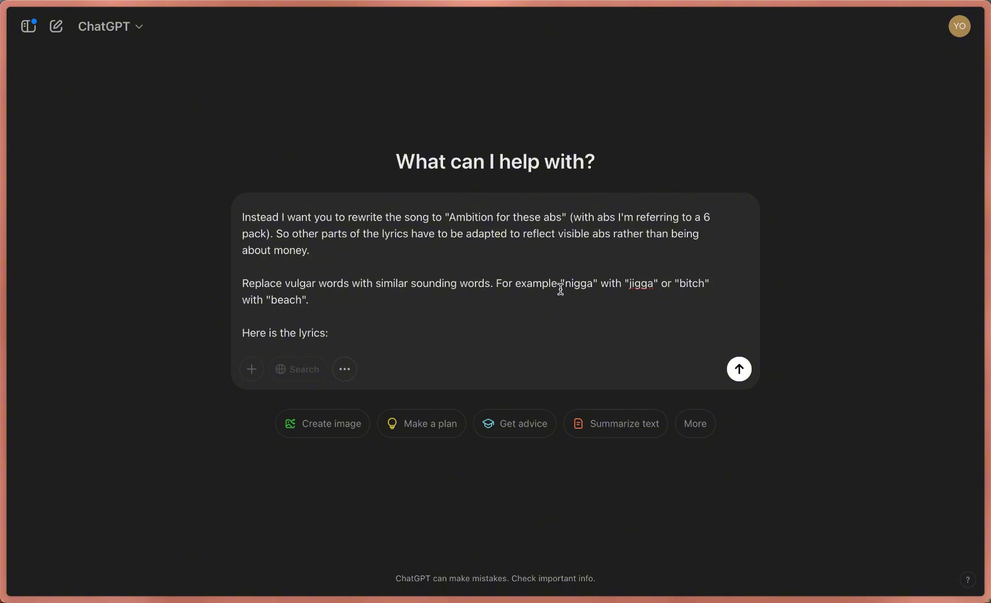
double_click(582, 286)
double_click(641, 284)
double_click(699, 285)
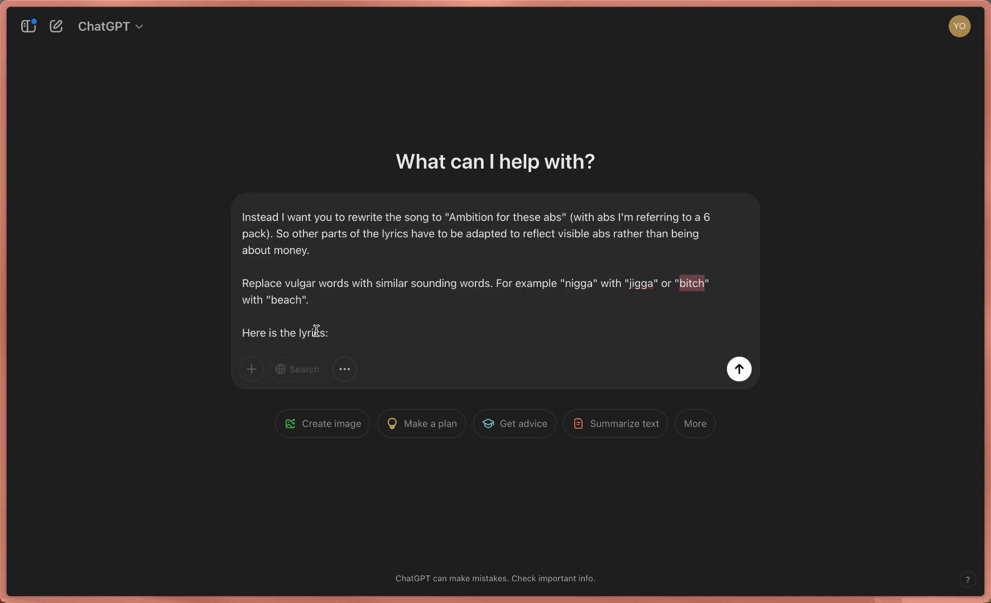
double_click(290, 306)
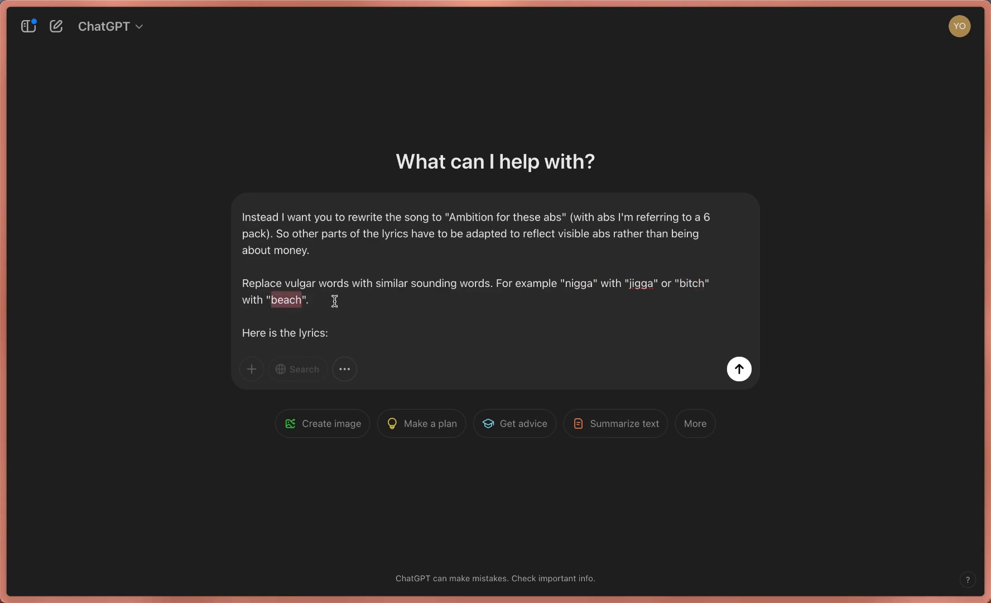
- Paste the original song lyrics beneath "Here is the lyrics:" in the rewrite prompt and submit it
click(333, 332)
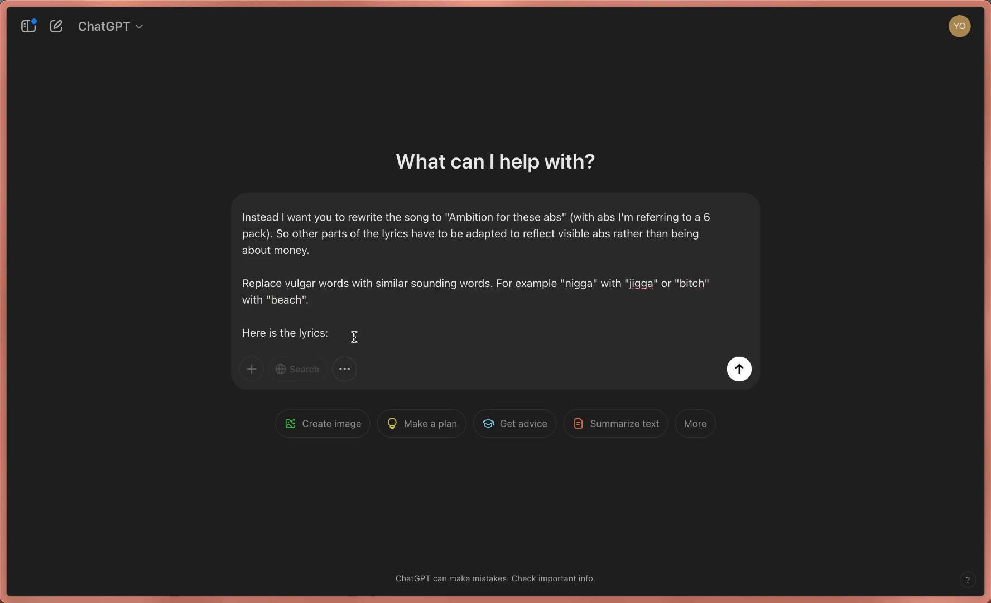
key(shift+Return)
key(shift+Return)
key(super+v)
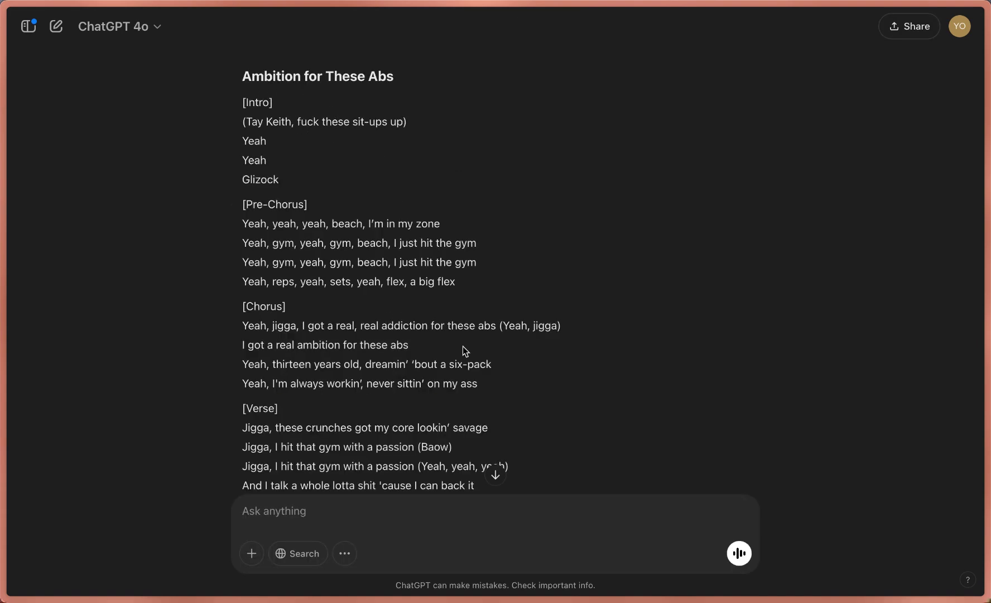
- Ask ChatGPT to describe the music style of "Ambition for cash" in a couple of brief sentences, max 180 chars
scroll(464, 348, down, 1)
scroll(466, 352, down, 1)
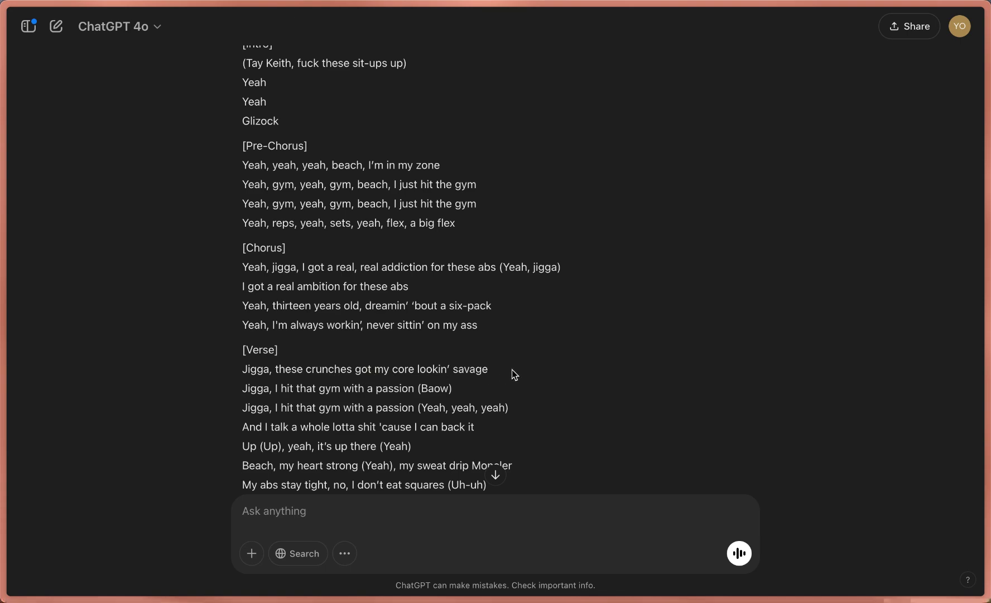
text(You know the song "Ambition for cash", right?  What would you describe the music style like in a couple of brief sentences, max 180 chars)
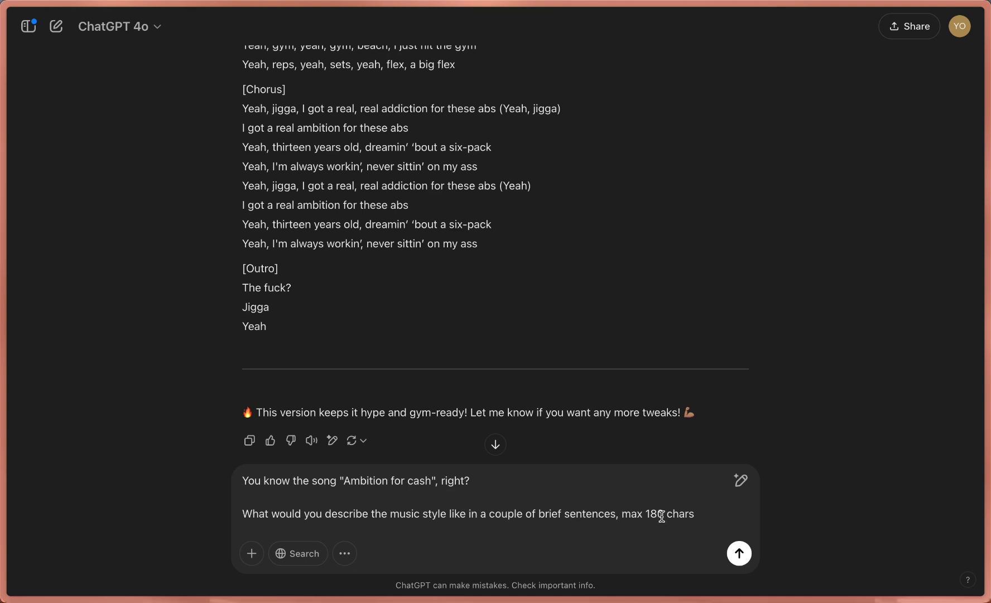
key(Return)
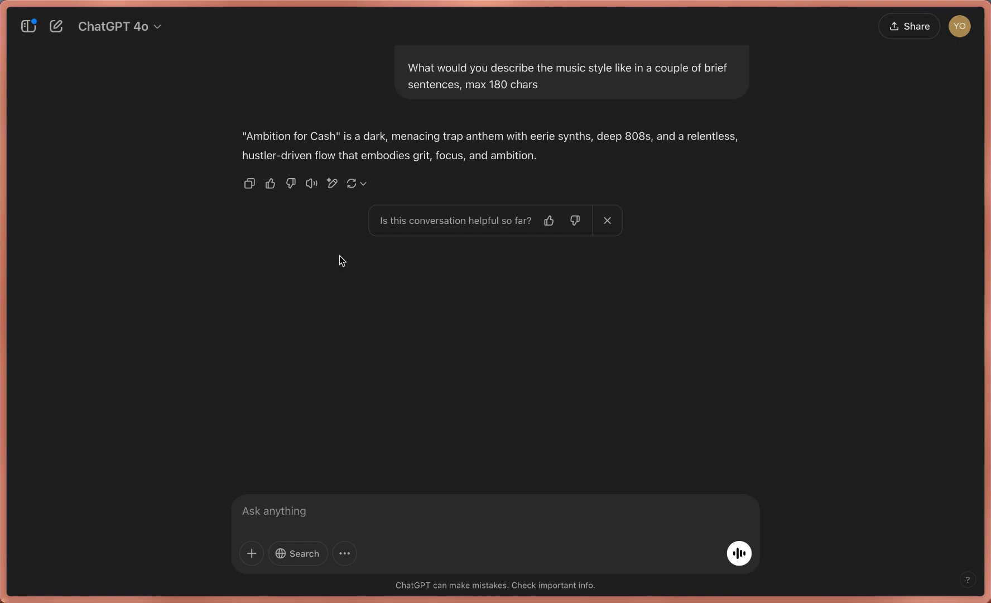
scroll(339, 256, up, 10)
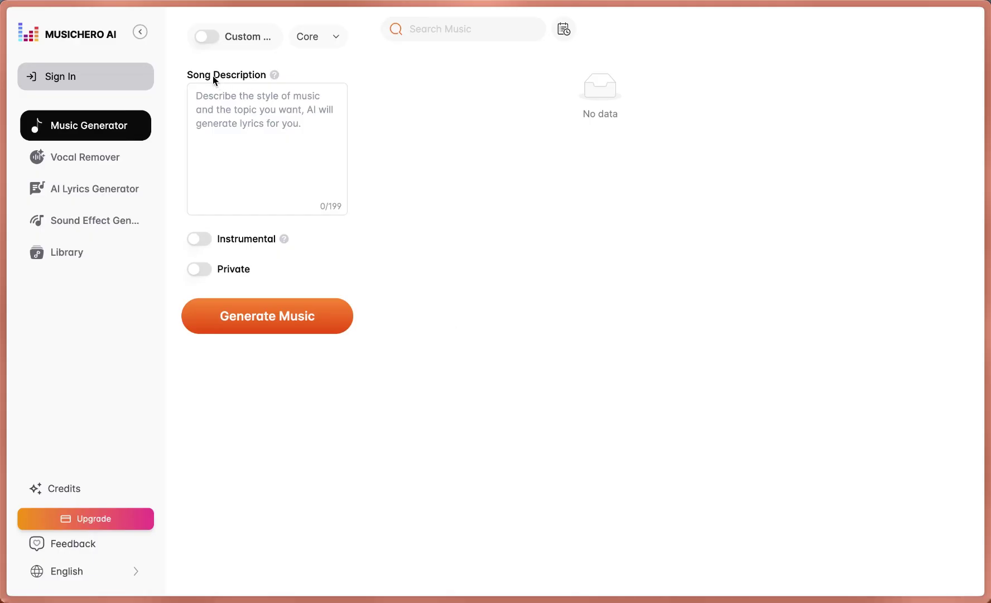
- Check the MusicHero AI web address and turn on Custom Mode for the music generator
key(super+l)
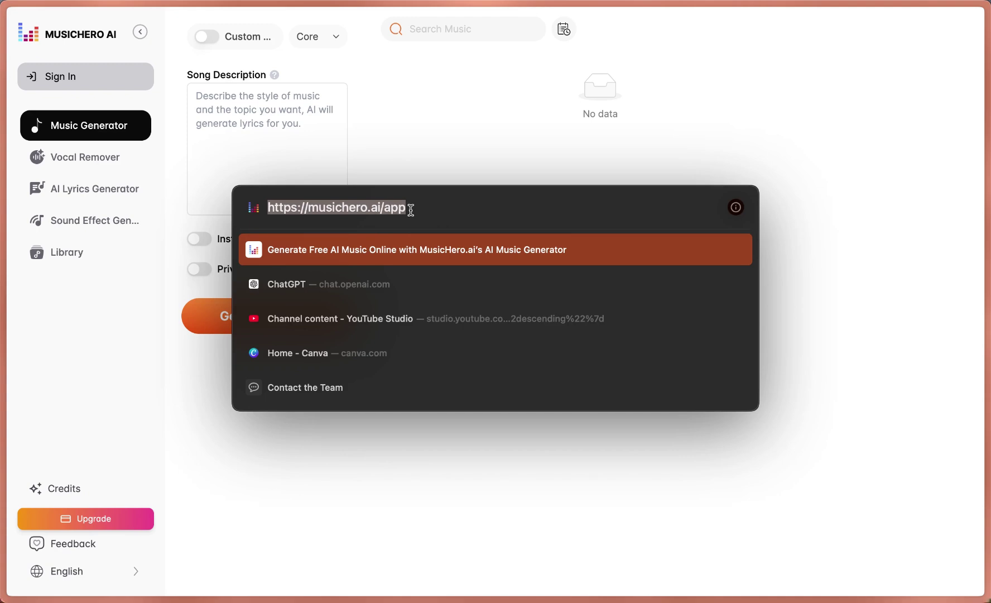
key(Escape)
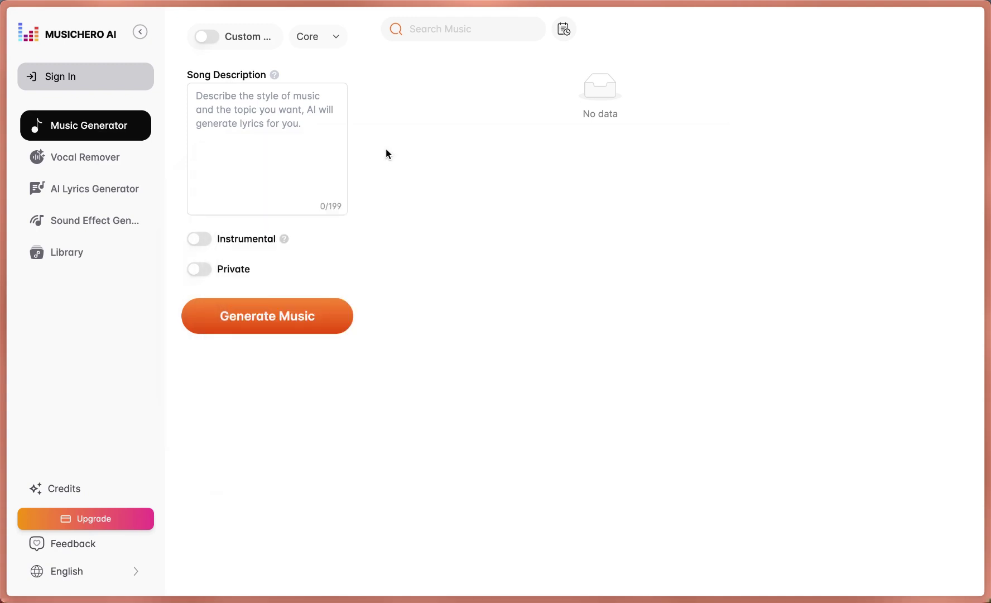
click(210, 39)
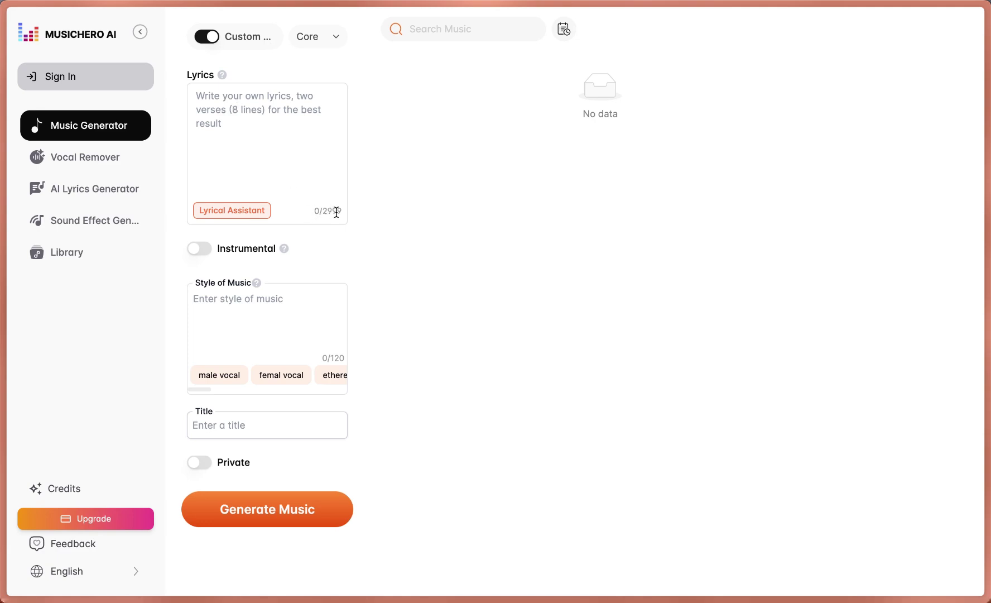
- Copy the full rewritten "Ambition for These Abs" lyrics from ChatGPT into MusicHero's song lyrics
key(super+Tab)
drag(240, 87, 303, 339)
scroll(360, 239, down, 5)
scroll(364, 241, down, 10)
scroll(372, 248, down, 2)
key(super+Tab)
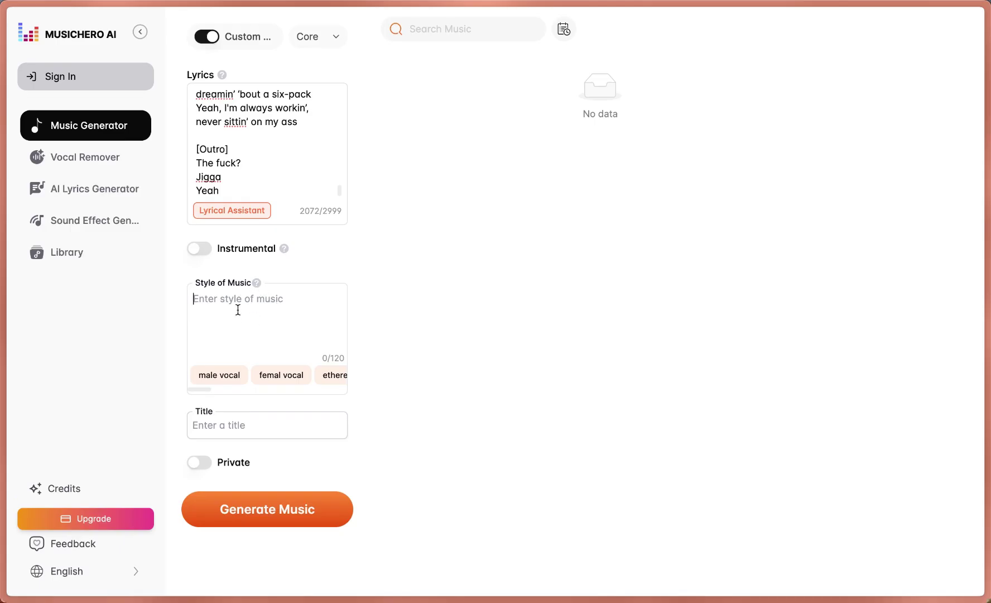
- Set the style of music to "dark, menacing trap anthem with eerie synths, deep 808s, and a relentless, hustler-driven flow that embodies grit"
click(256, 338)
text(dark, menacing trap anthem with eerie synths, deep 808s, and a relentless, hustler-driven flow that embodies grit)
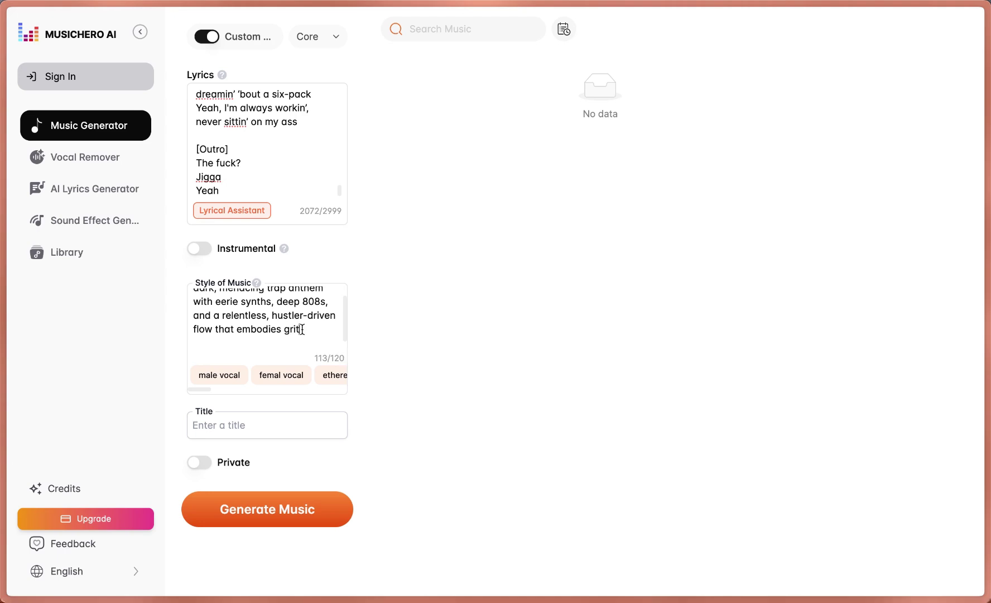
- Title the song "Ambition for Abs" and generate the music
click(258, 426)
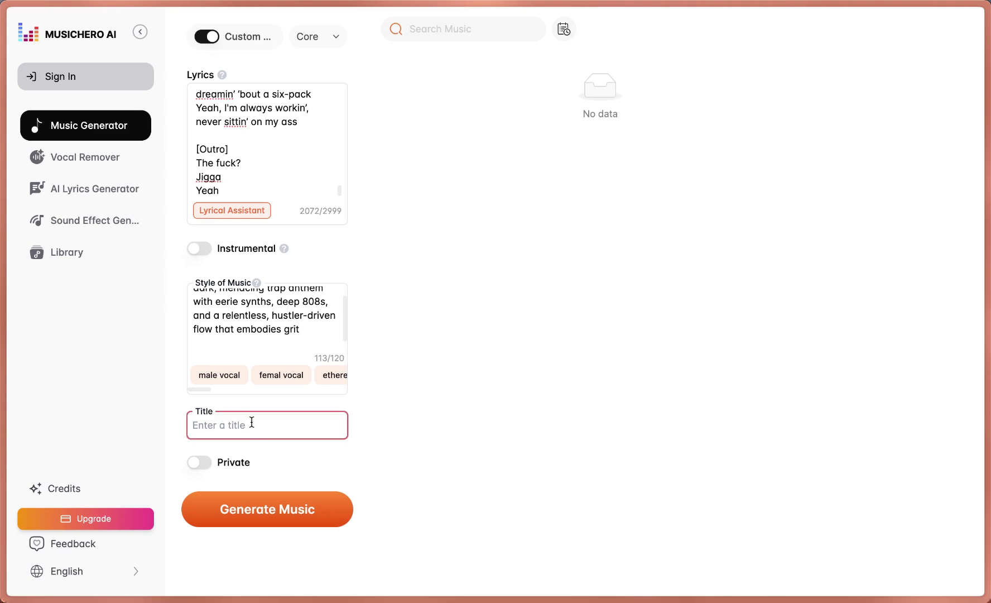
text(Ambition for Abs)
click(281, 518)
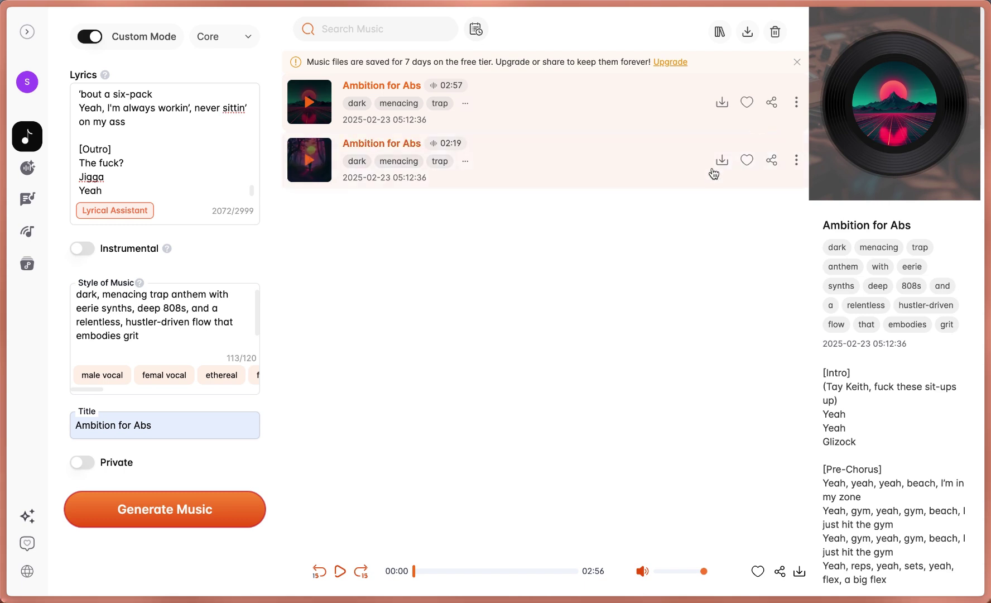
- Listen to both generated "Ambition for Abs" tracks from about 30 seconds in, and pause playback
click(311, 165)
click(450, 571)
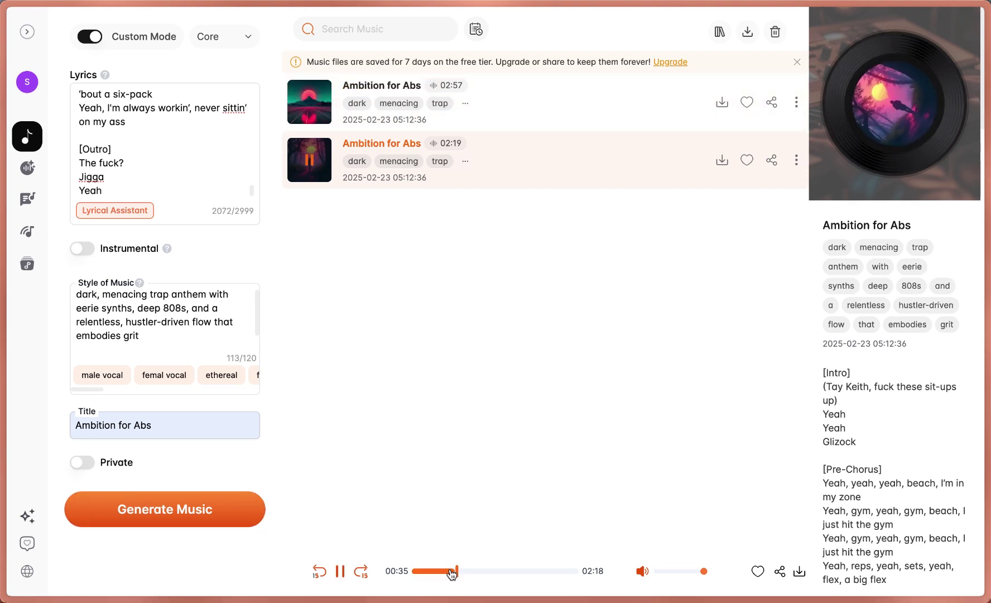
click(311, 106)
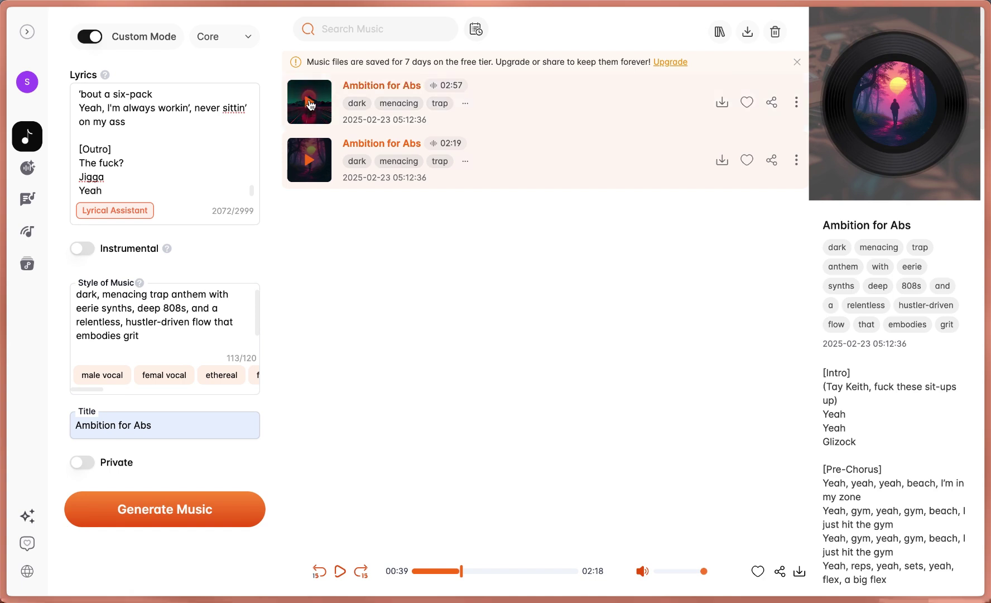
click(441, 571)
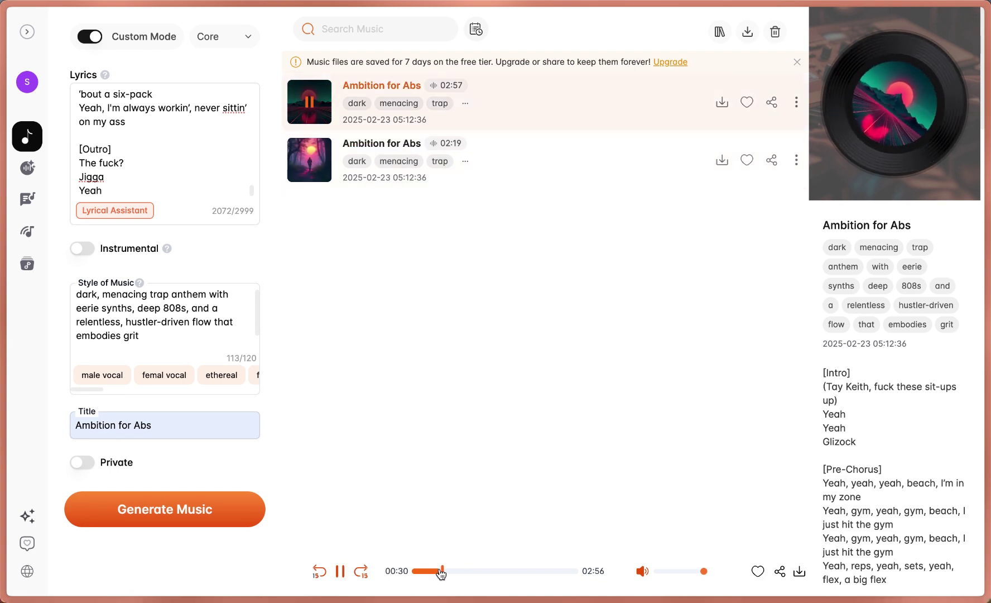
click(339, 572)
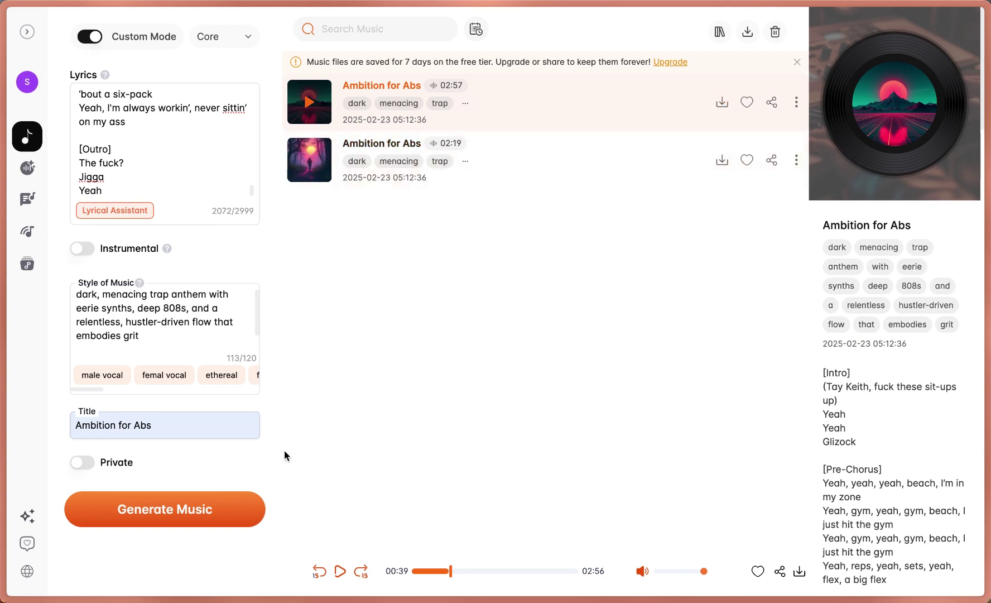
click(179, 509)
- Switch to Suno and create "Ambition for Abs" in v3.5 with the rewritten lyrics and the dark, menacing trap style
key(super+l)
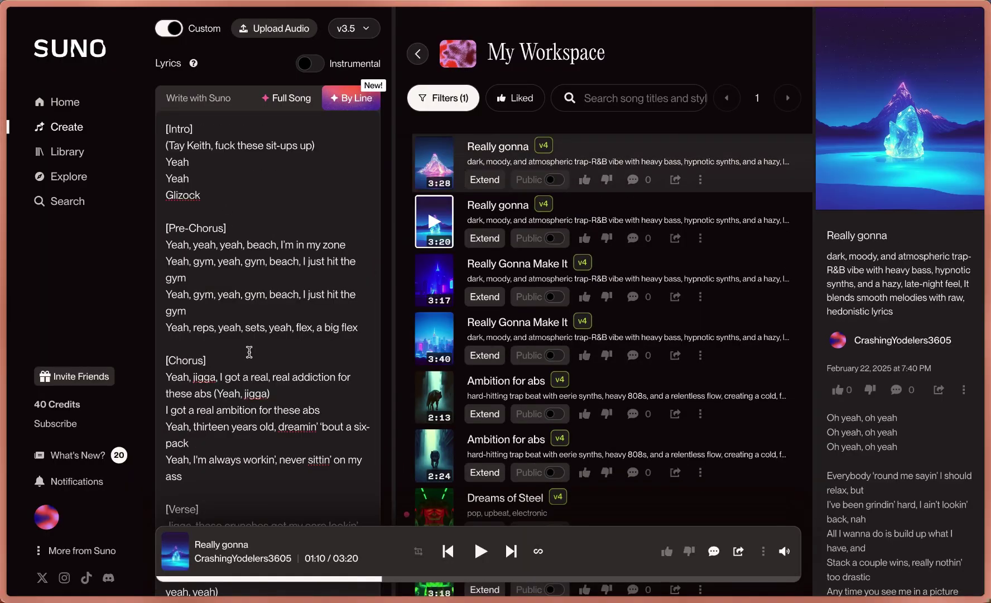
scroll(249, 352, down, 1)
scroll(249, 352, down, 10)
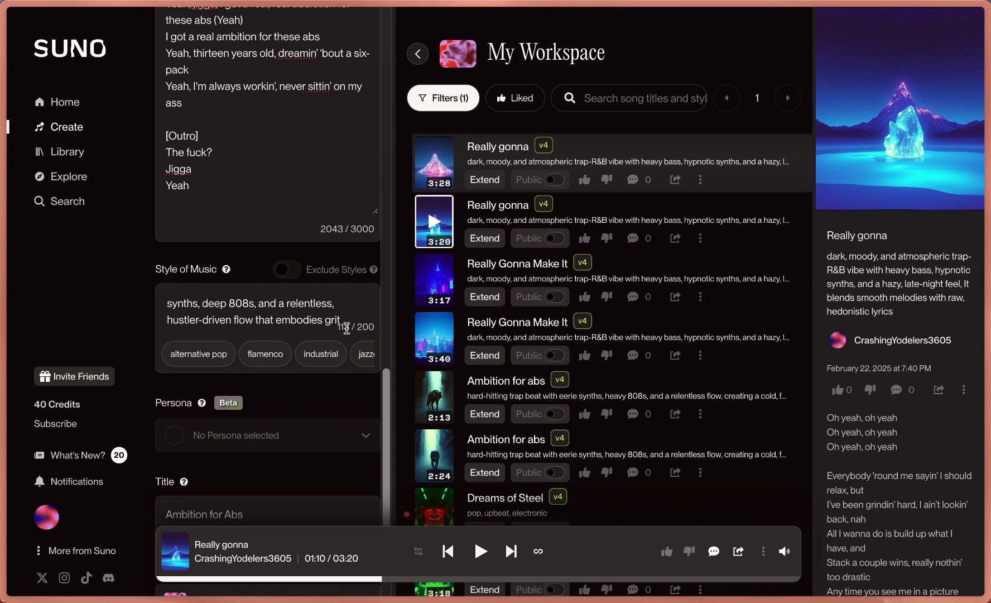
scroll(327, 323, down, 1)
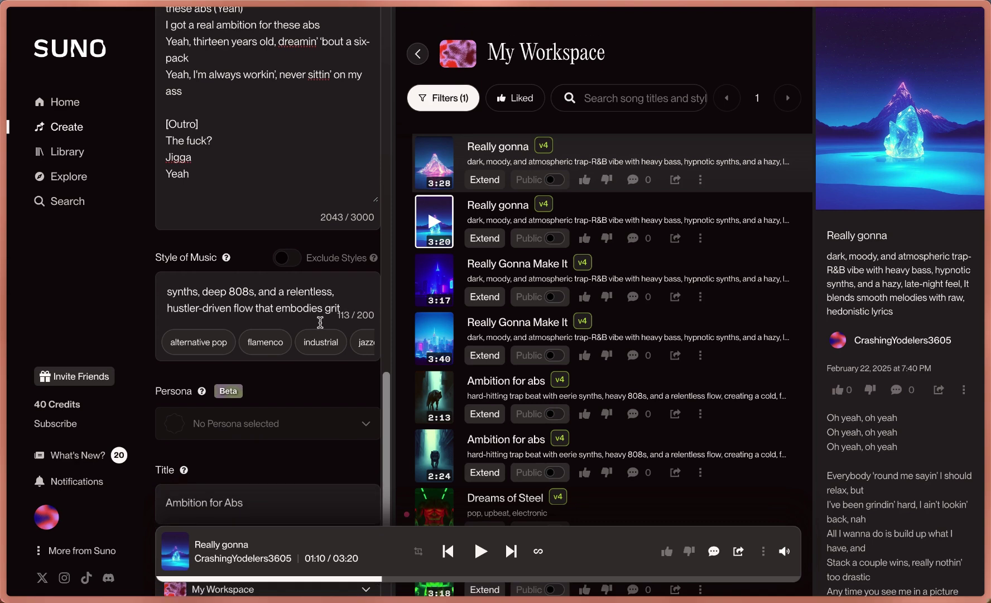
scroll(319, 323, down, 5)
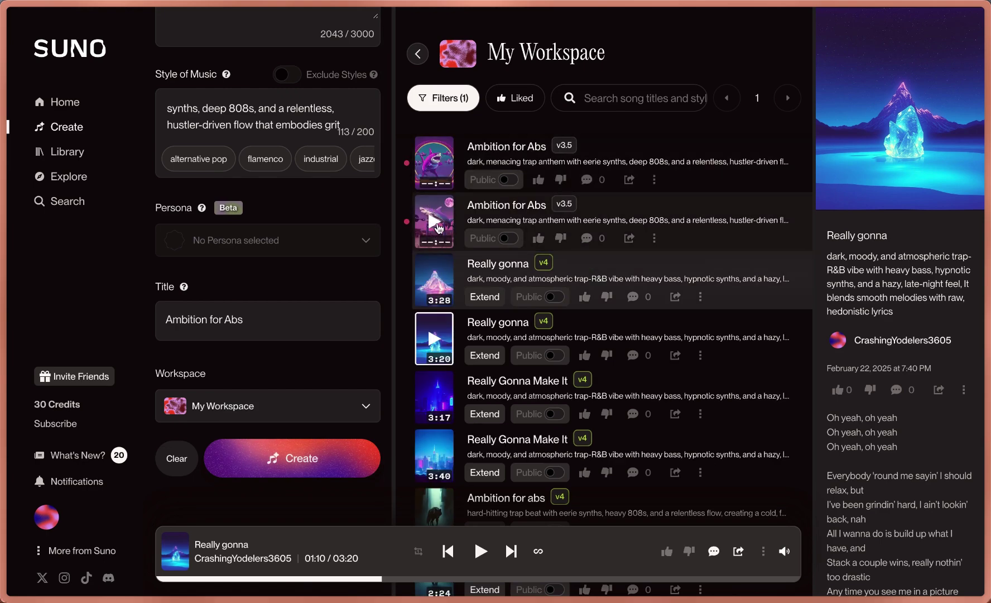
- Listen to both new v3.5 "Ambition for Abs" songs in the workspace, starting with the second, and pause each
click(439, 229)
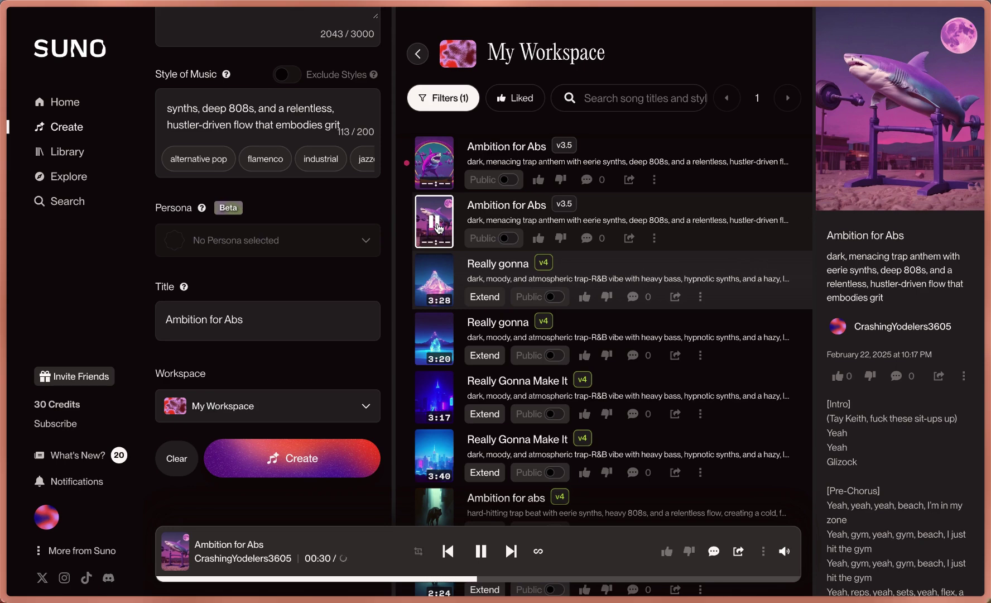
click(439, 228)
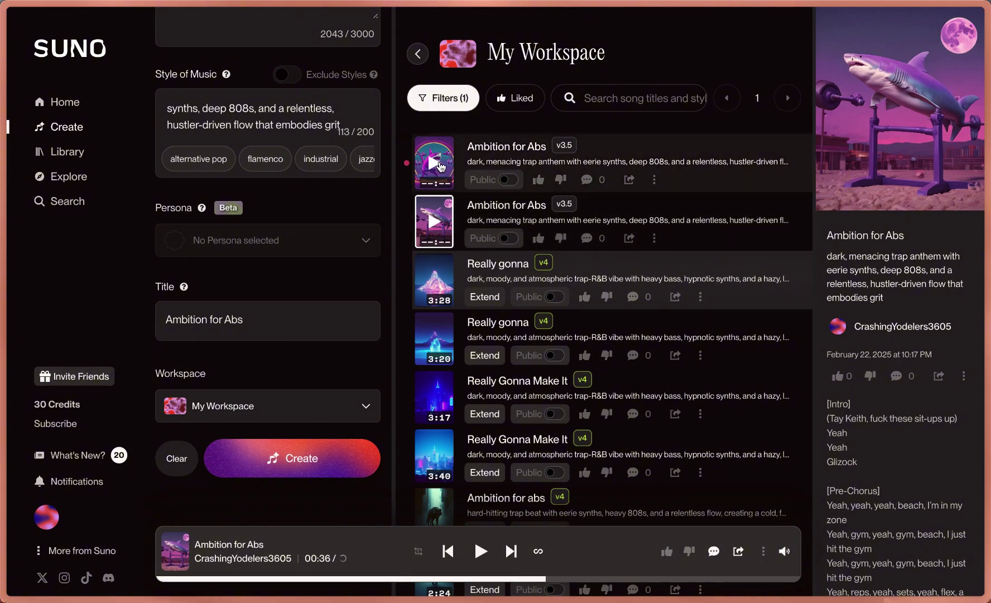
click(434, 163)
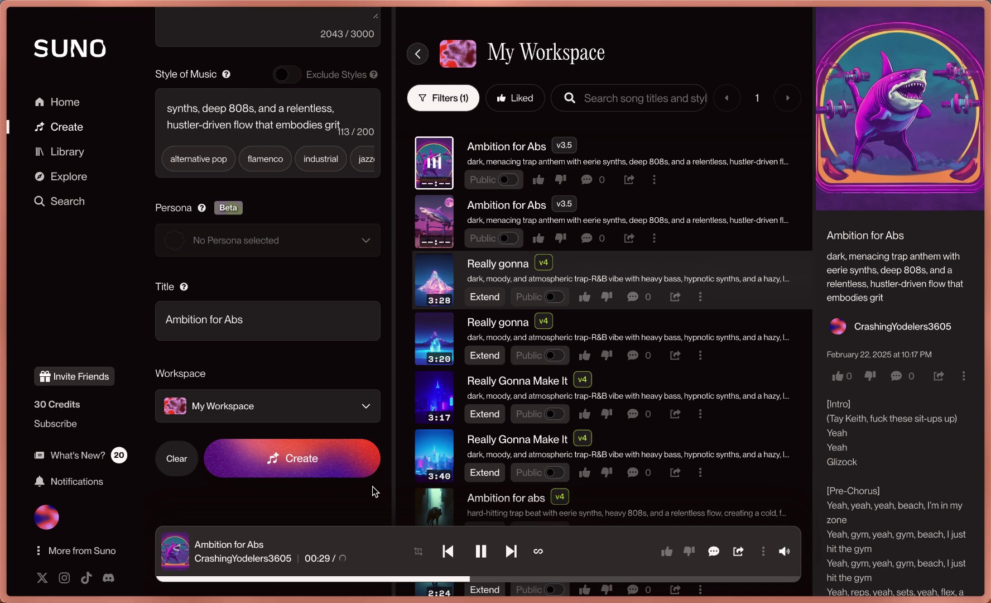
key(space)
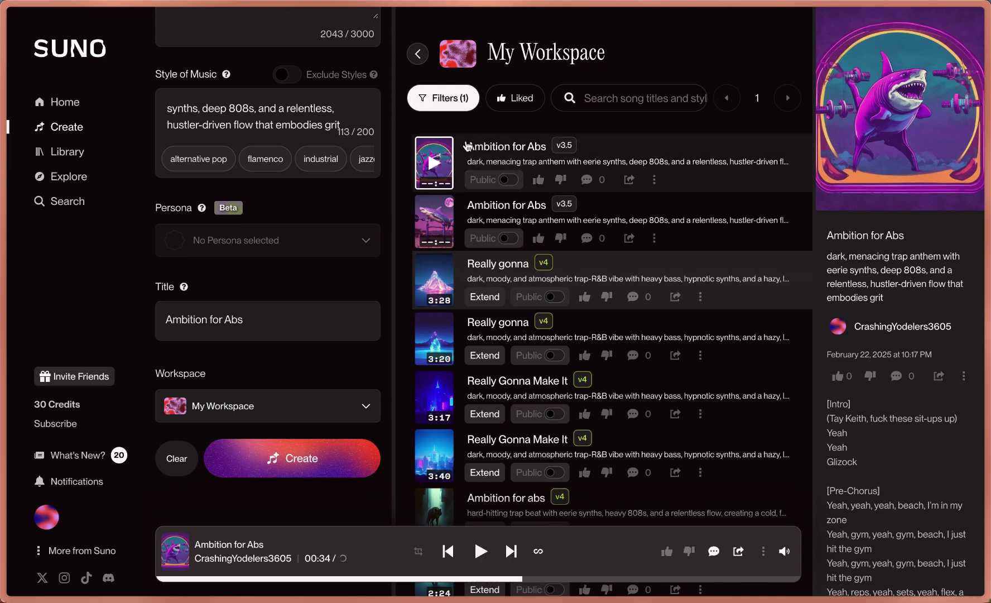
- Open the download options of the first "Ambition for Abs" song in the workspace
click(656, 179)
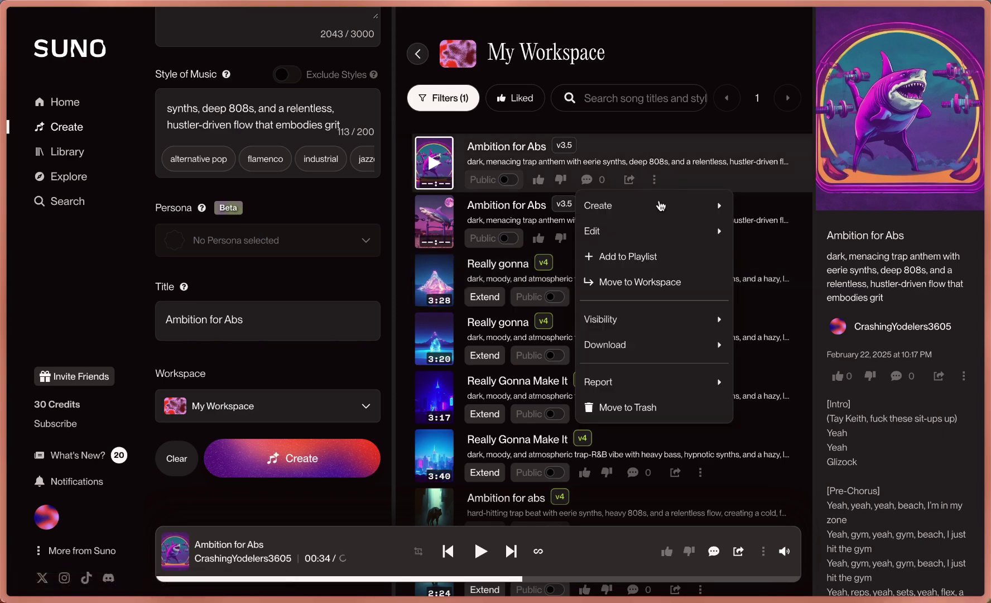
mouse_move(685, 350)
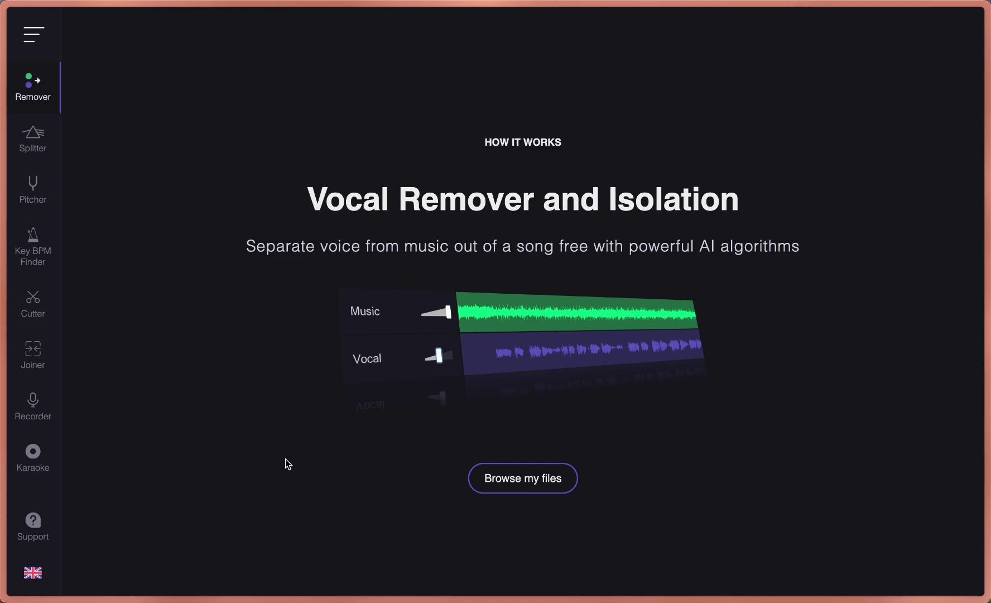
key(super+l)
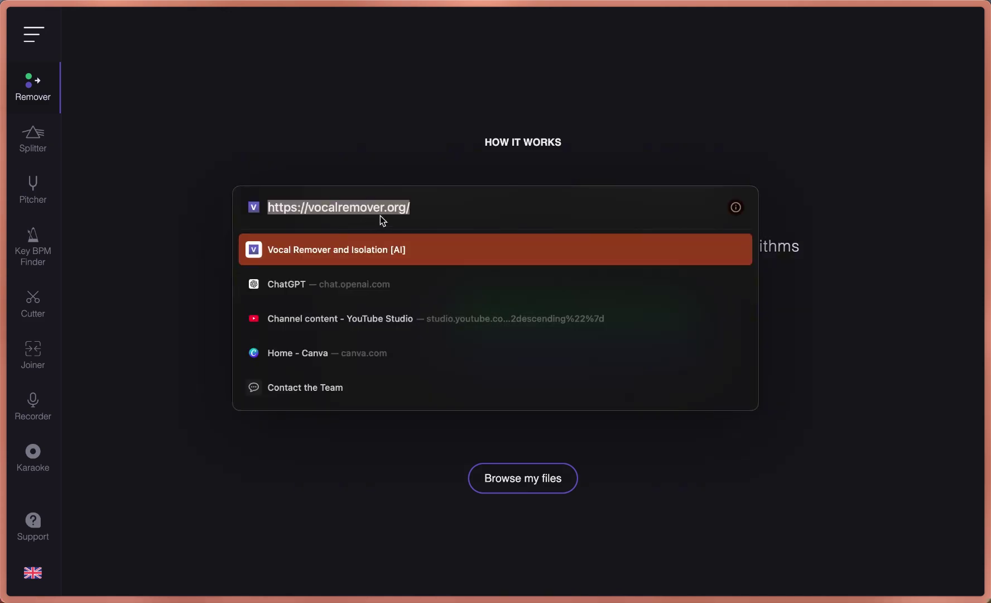
key(Escape)
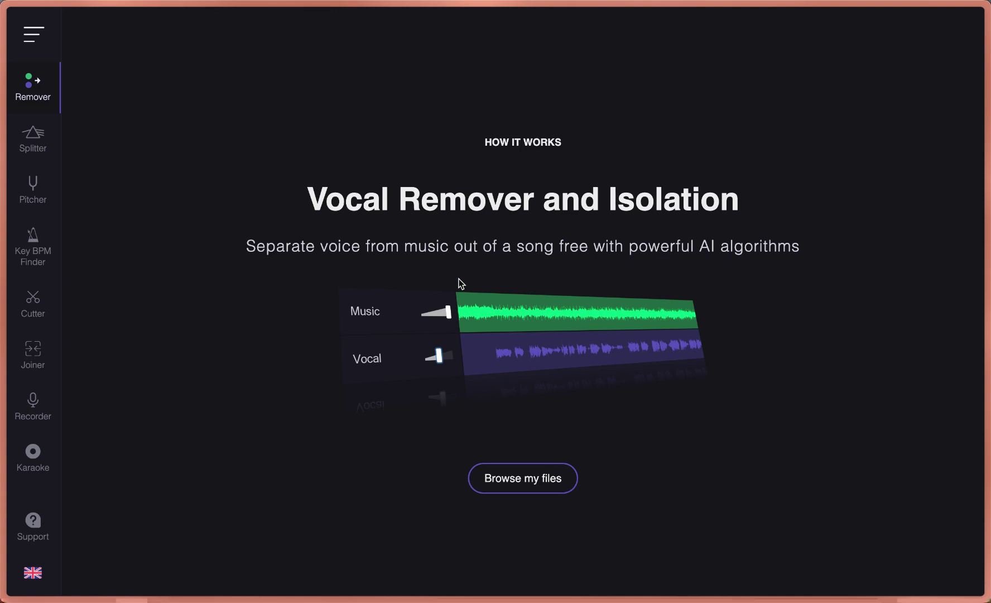
key(super+t)
text(https://www.capcut.com/)
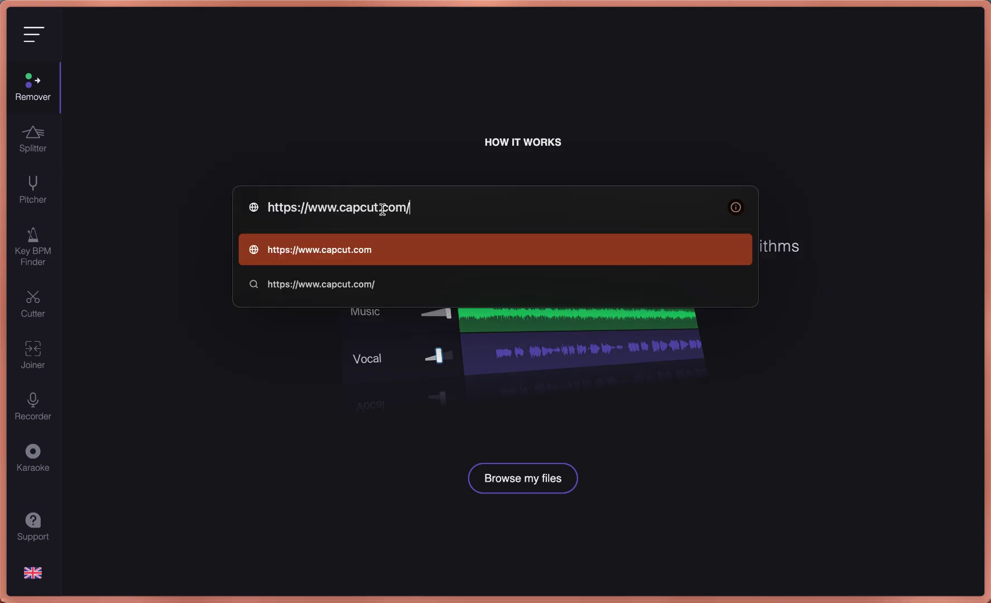
key(Return)
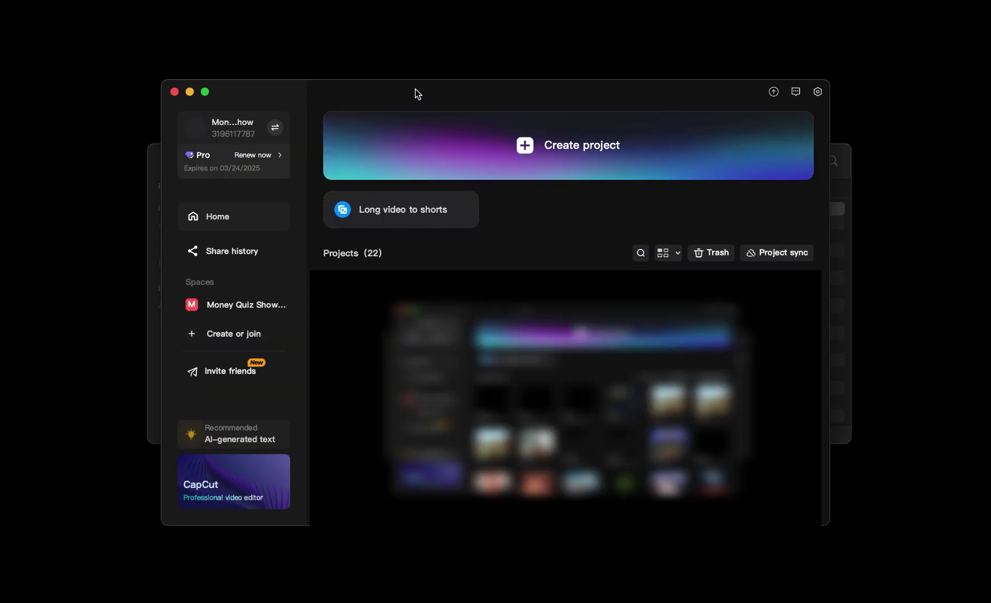
- Switch to CapCut, create a new project, and place Key_Glock-Ambition_for_cash.mp3 at the start of the timeline
click(551, 148)
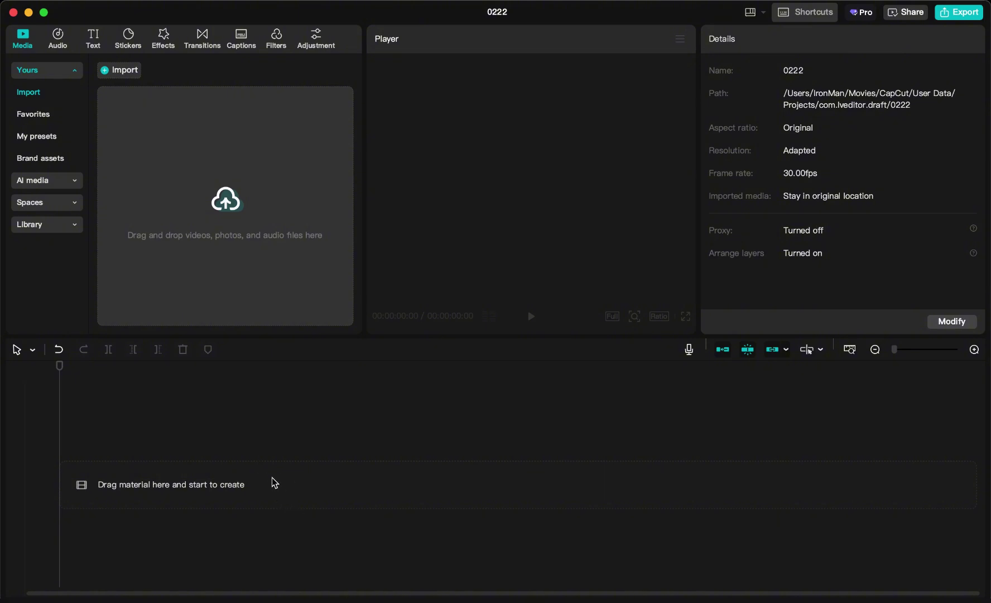
drag(371, 223, 298, 509)
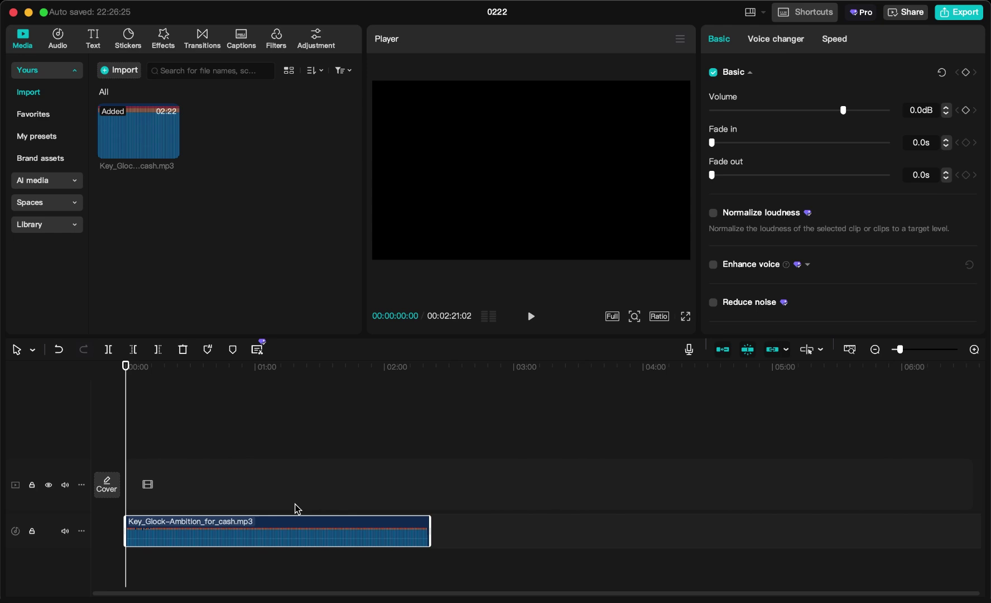
scroll(297, 509, up, 5)
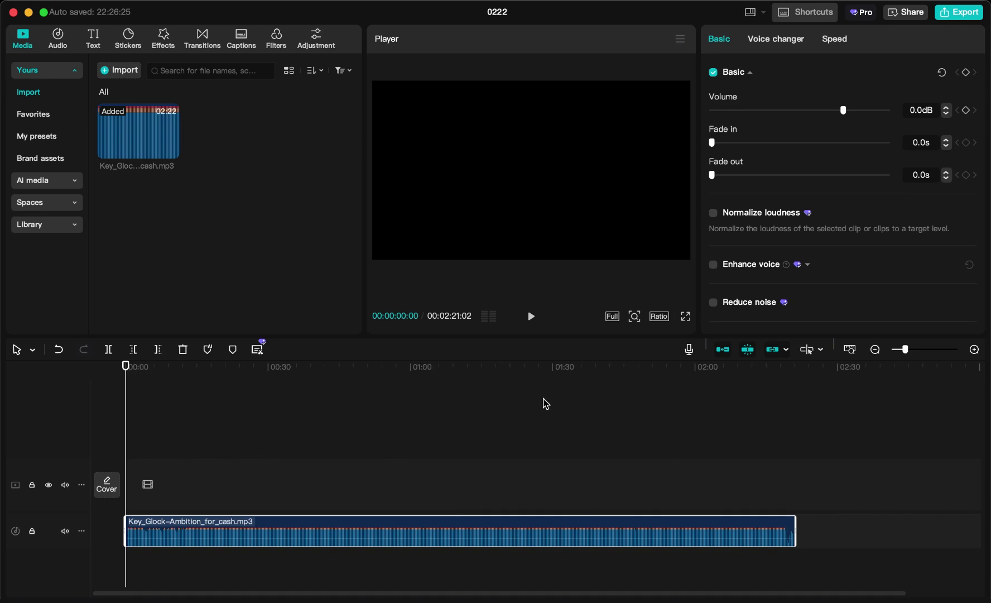
mouse_move(804, 369)
mouse_down()
mouse_move(788, 367)
mouse_move(795, 371)
mouse_up()
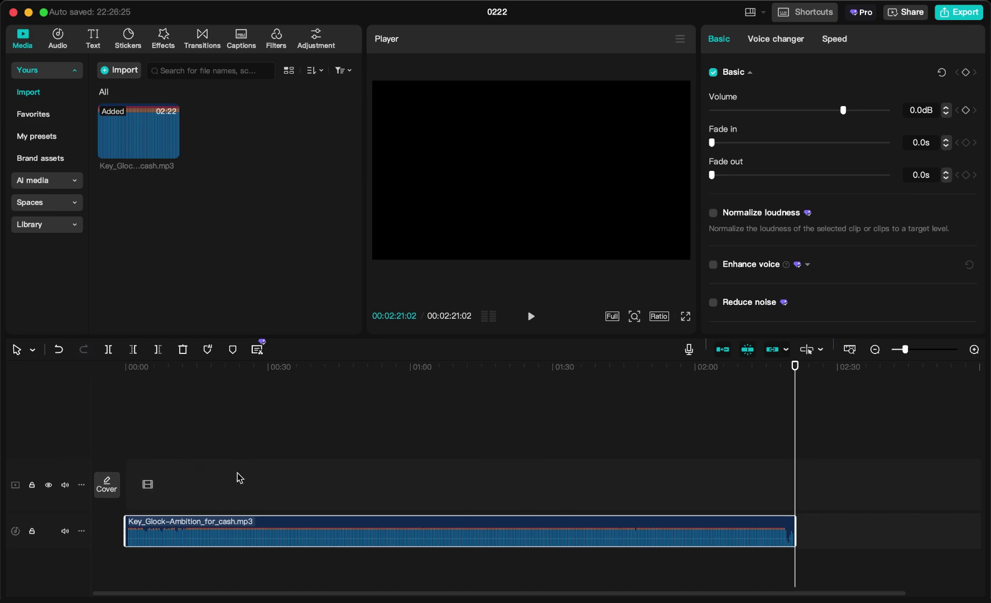
click(526, 500)
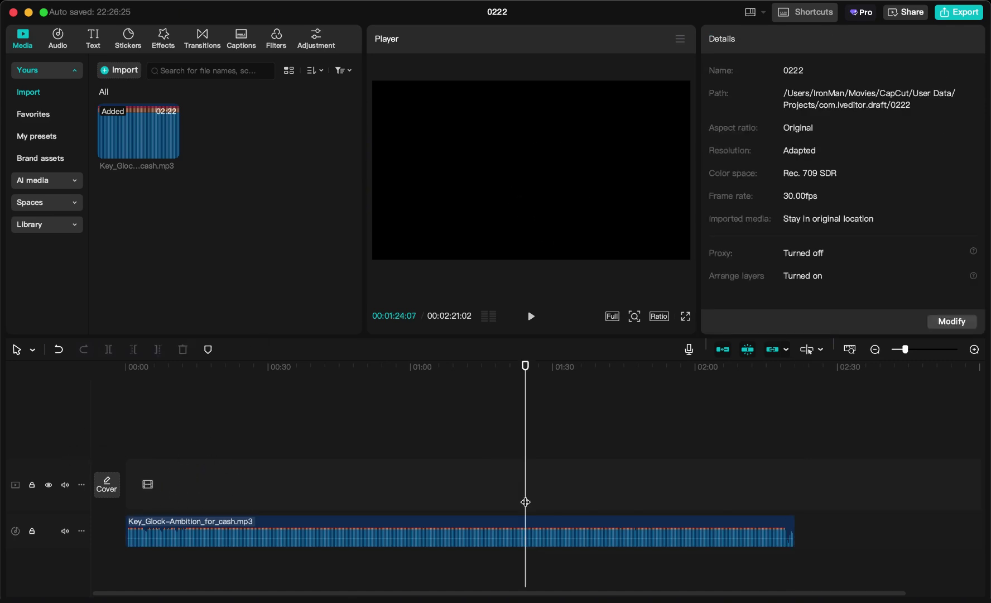
click(497, 528)
click(494, 493)
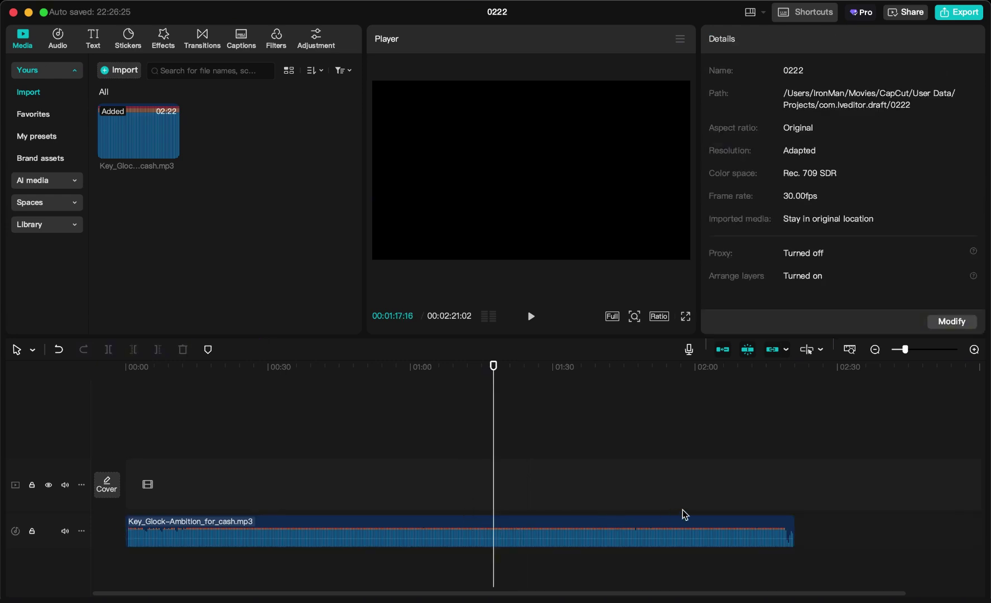
mouse_move(792, 526)
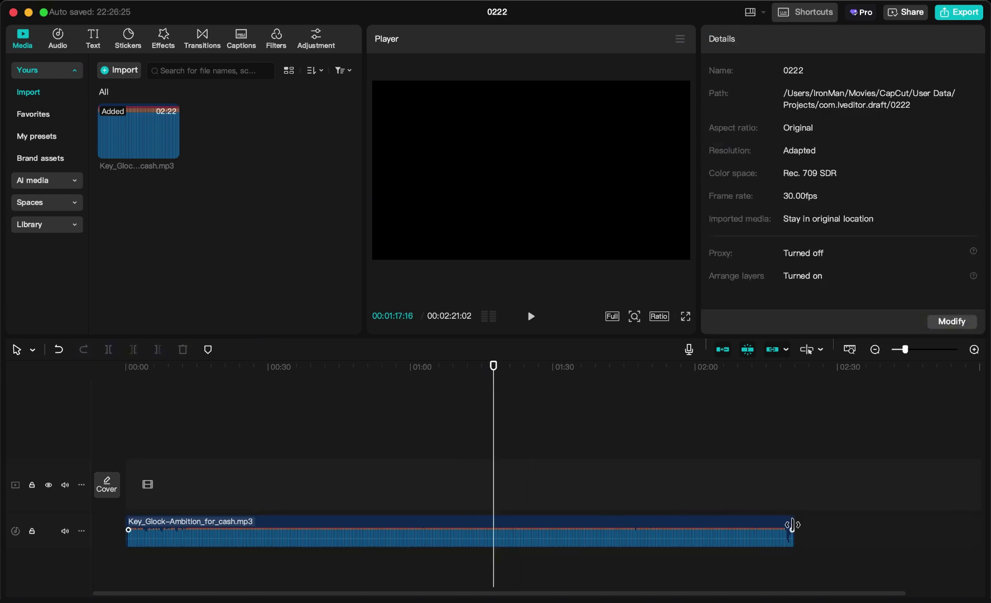
click(668, 523)
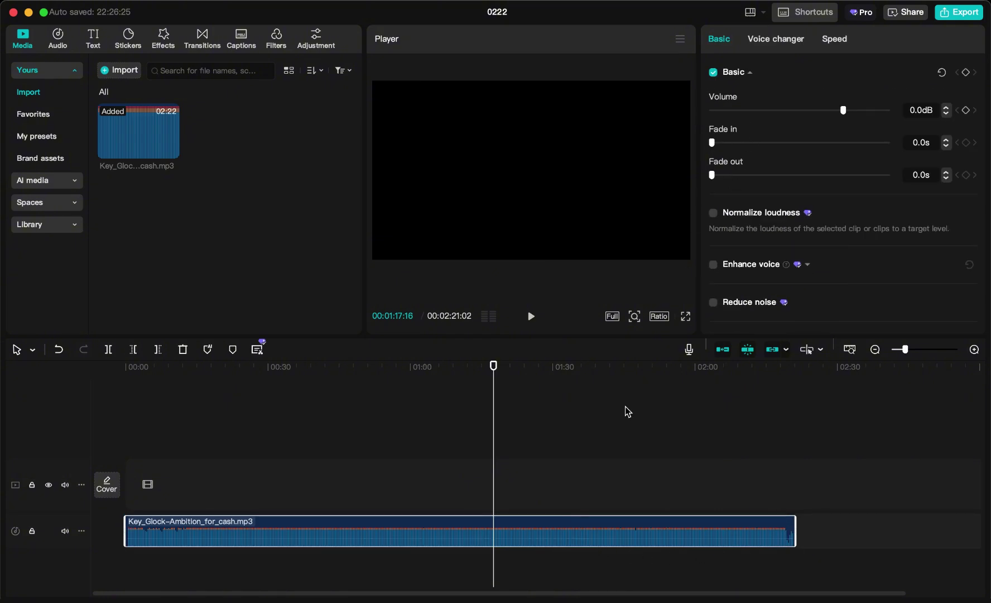
click(605, 467)
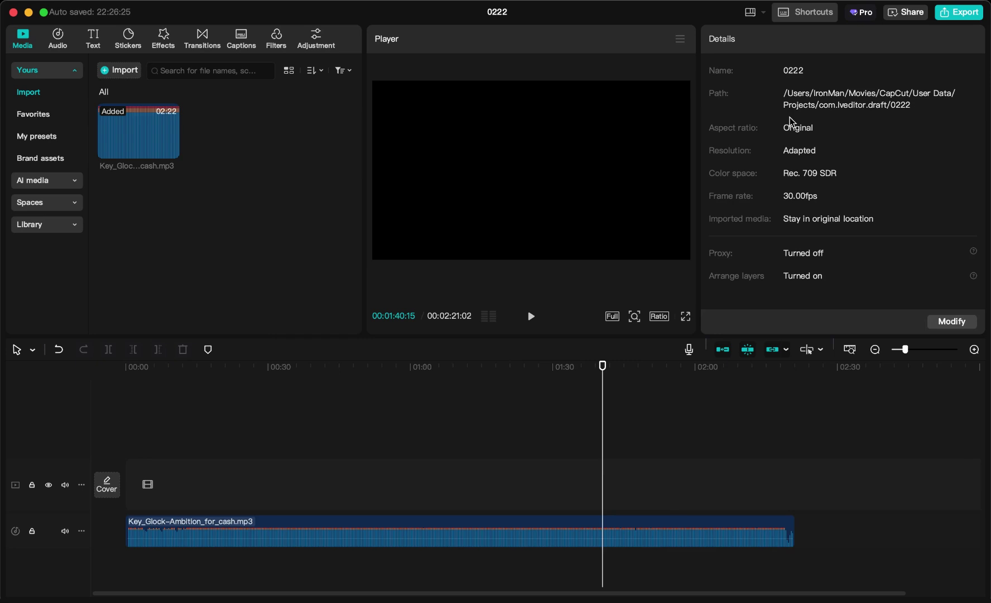
- Separate the Key_Glock-Ambition_for_cash.mp3 clip into vocals and instruments with Separate audio
click(663, 527)
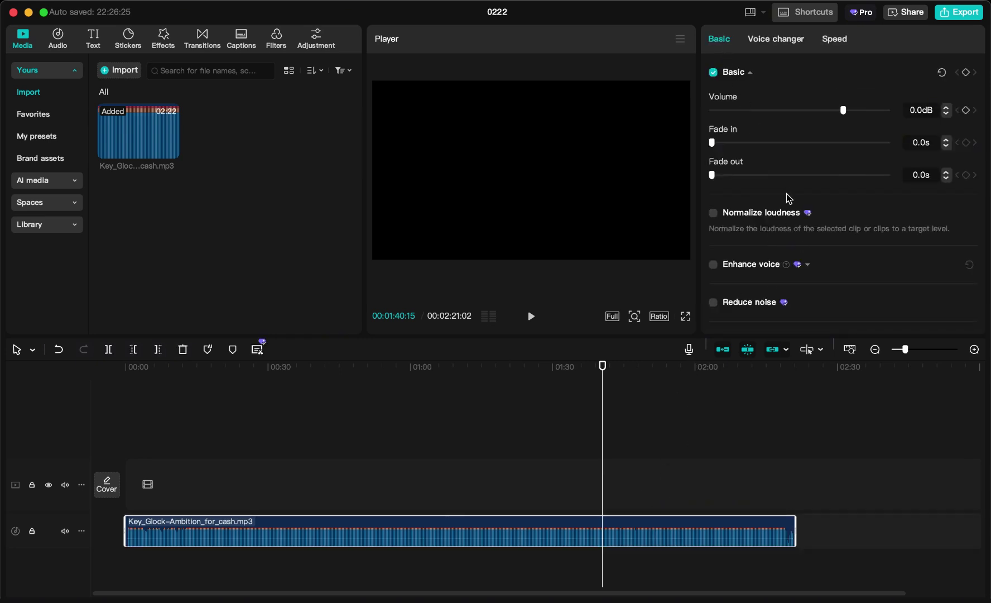
scroll(796, 222, down, 3)
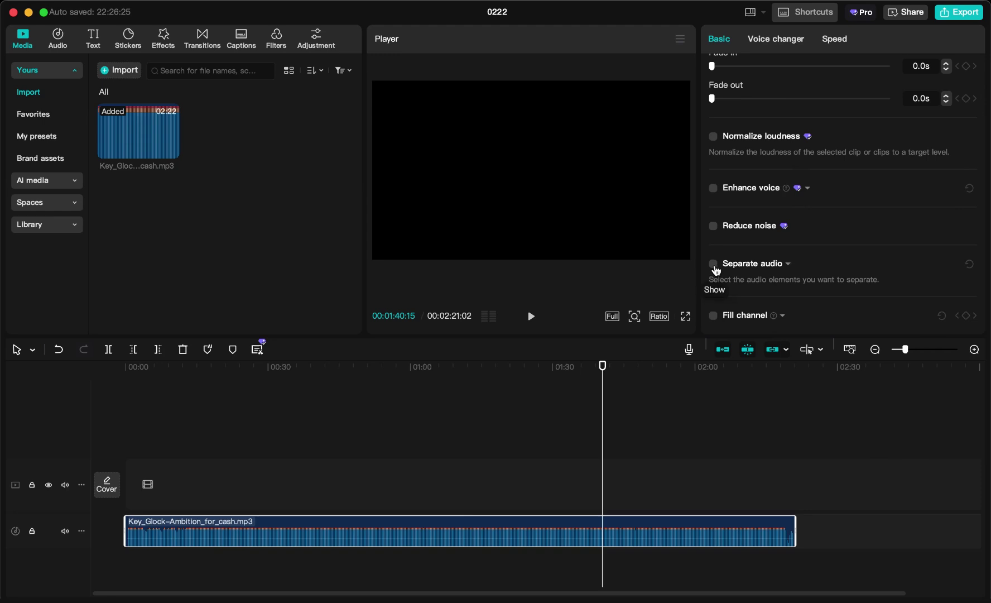
click(714, 265)
scroll(865, 257, down, 2)
scroll(826, 217, down, 4)
click(786, 171)
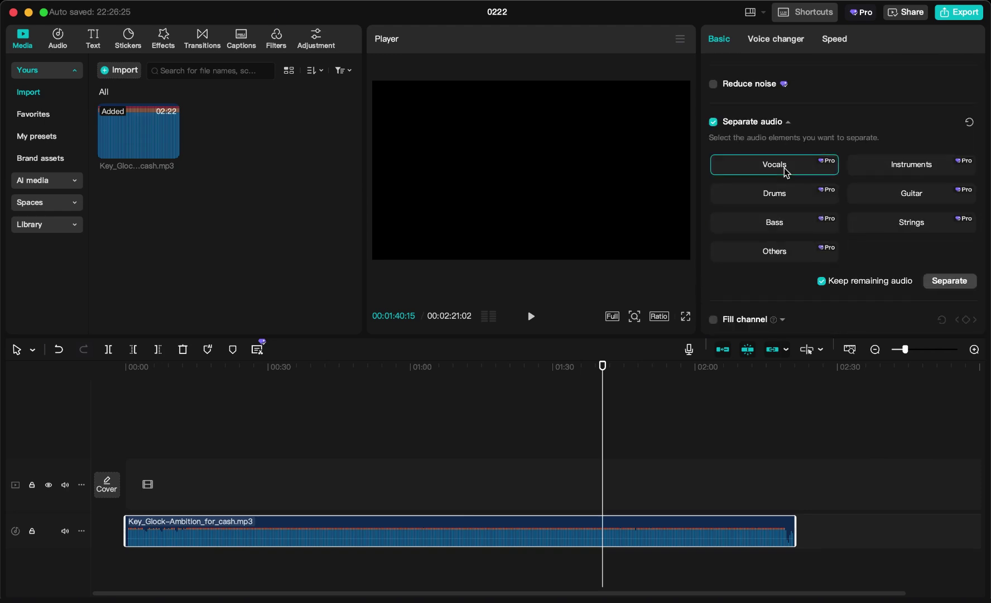
click(885, 168)
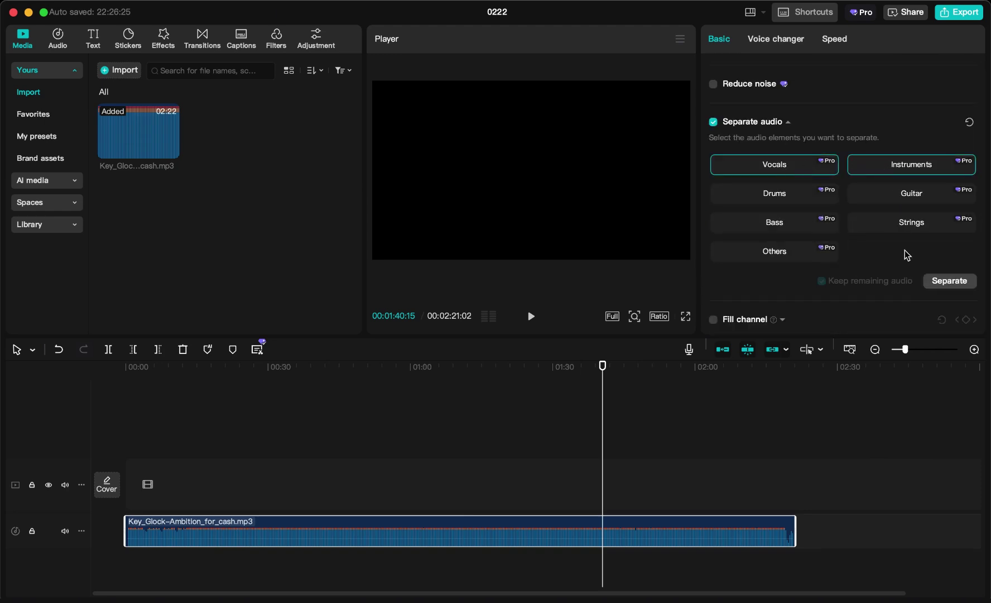
click(949, 281)
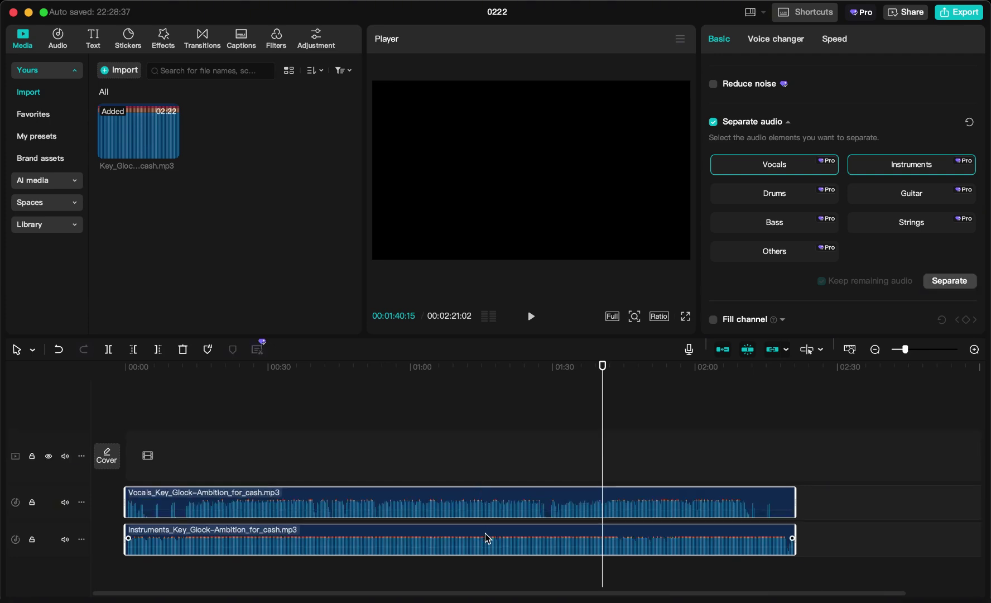
- Deactivate the separated vocals clip and listen to only the instruments from about 39 seconds
click(482, 492)
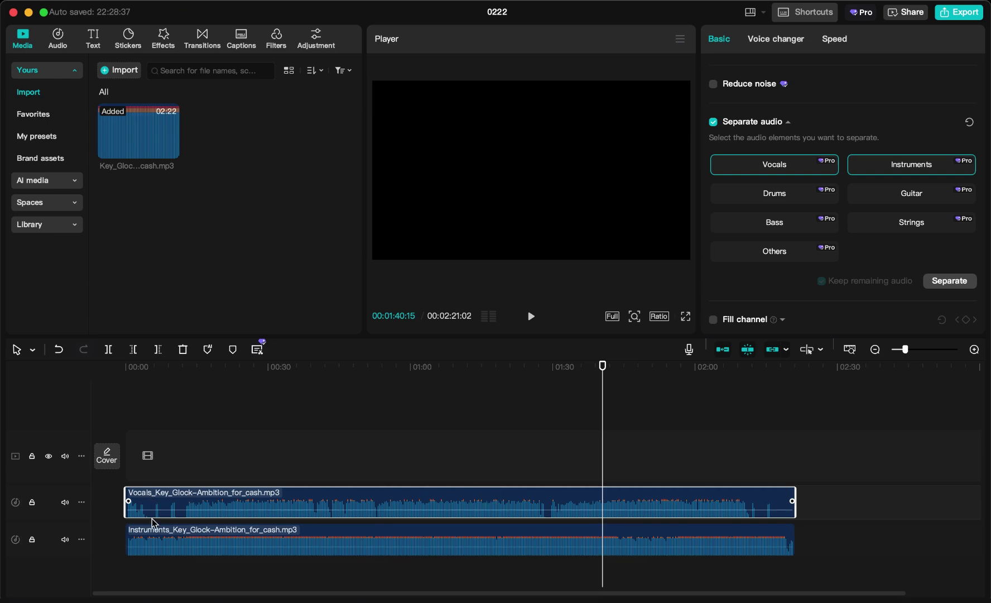
drag(603, 366, 314, 383)
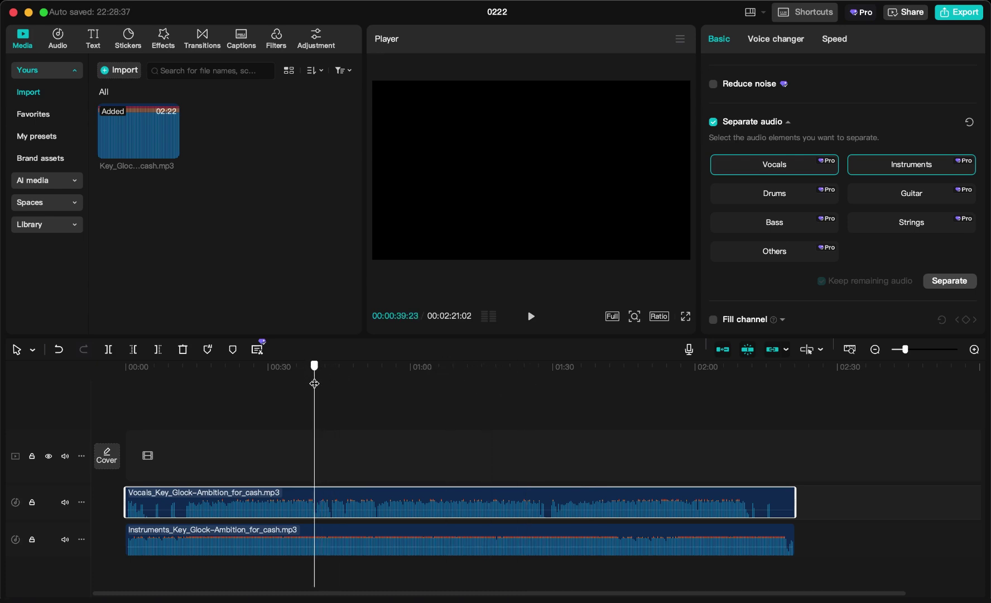
right_click(306, 502)
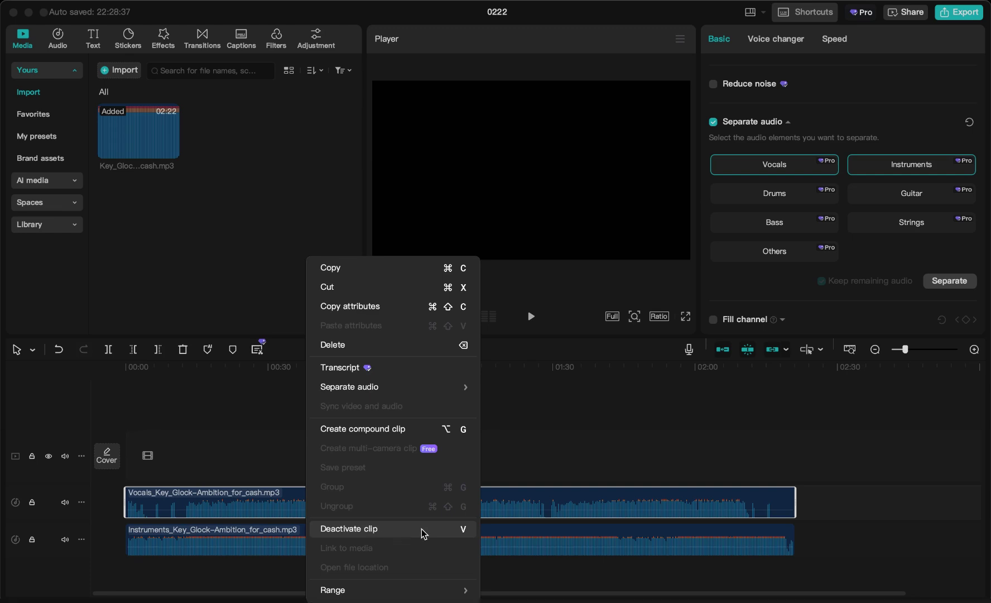
click(459, 532)
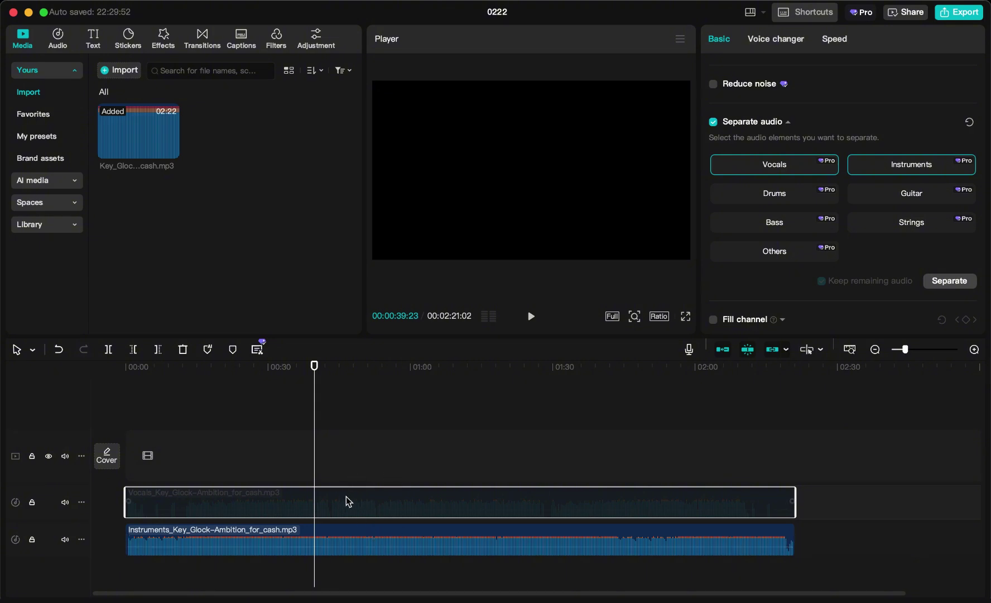
click(342, 534)
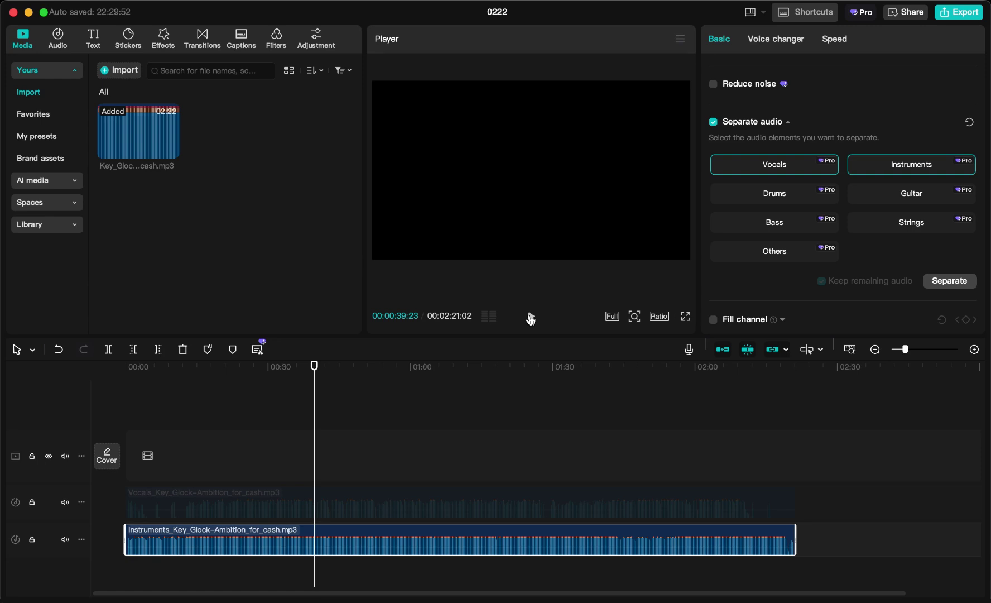
click(530, 317)
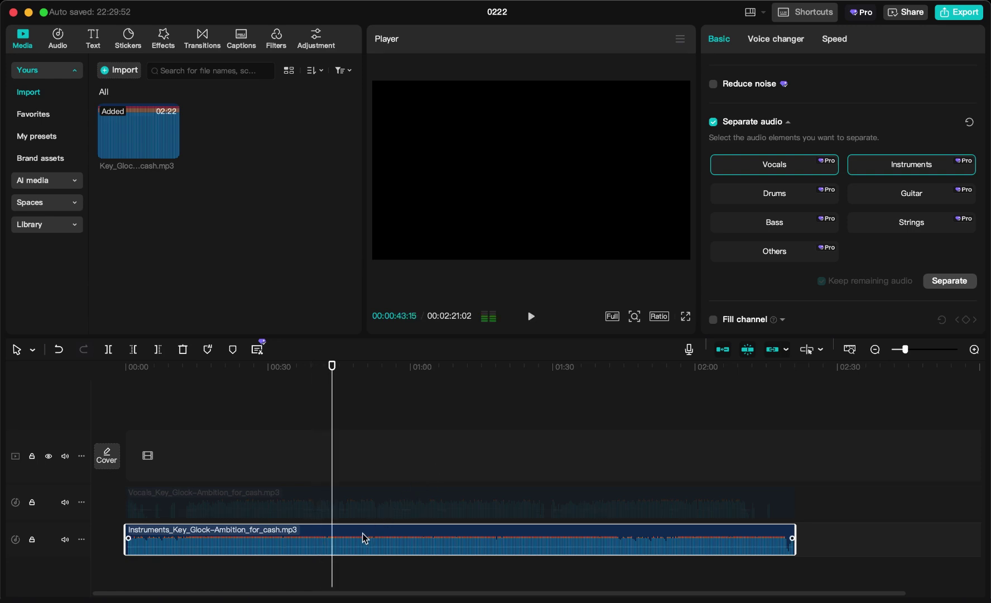
- Deactivate the instruments clip and reactivate the vocals clip, with the playhead at about 41 seconds
key(v)
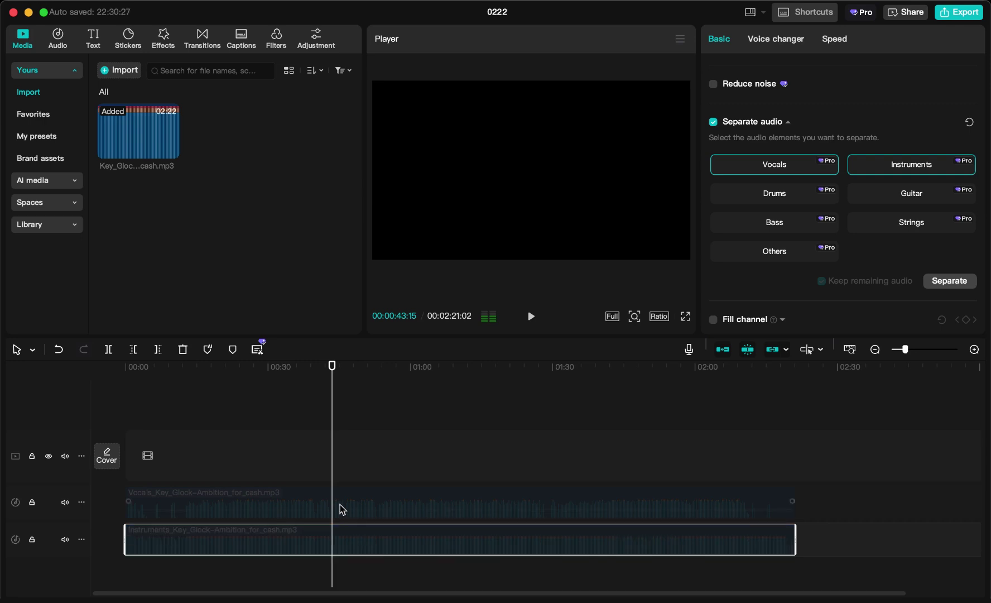
click(334, 368)
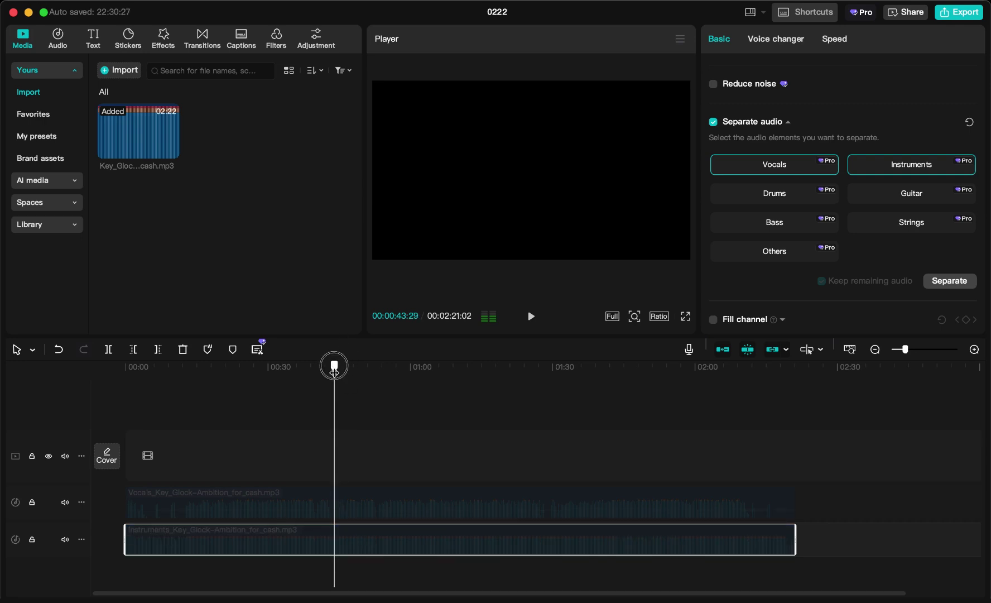
drag(335, 369, 322, 369)
click(339, 507)
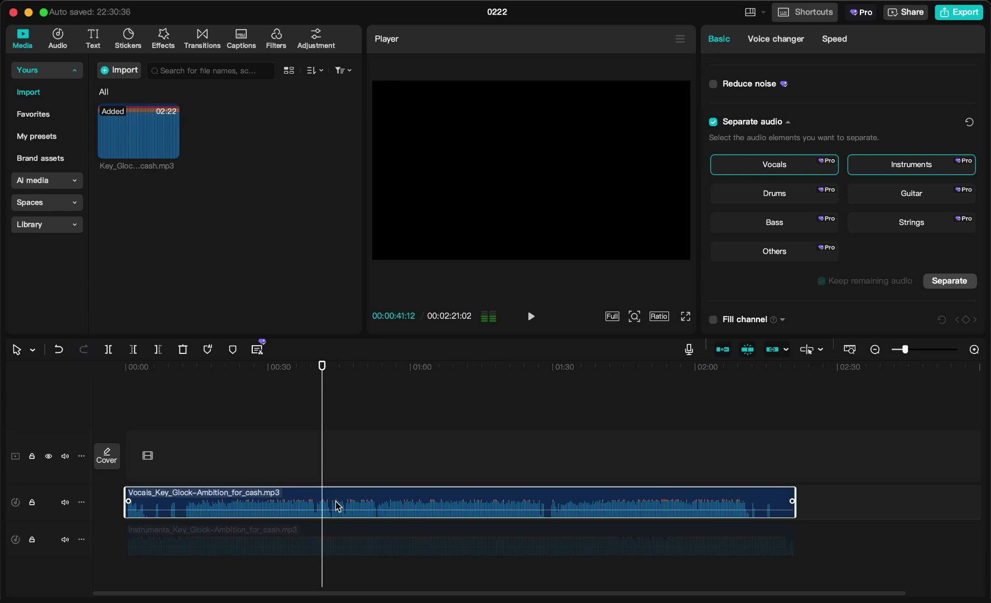
- Listen to a few seconds of the isolated vocals, and deactivate the vocals clip
key(space)
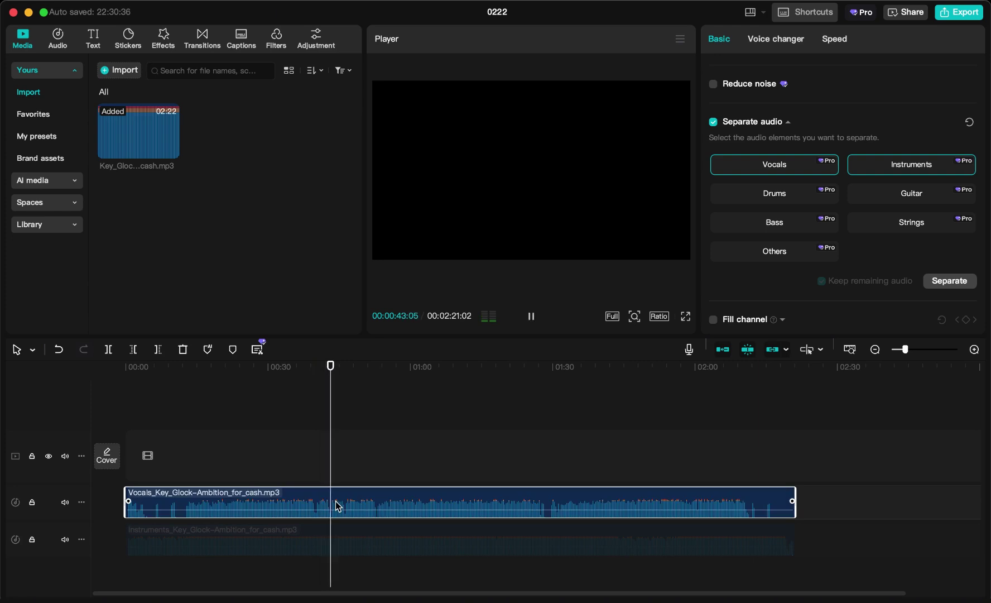
key(space)
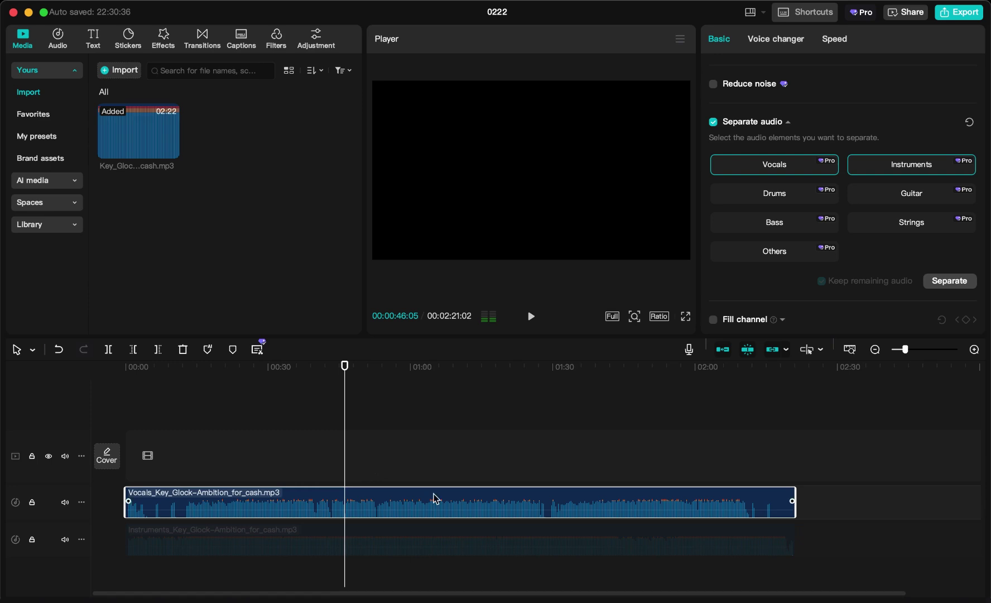
key(v)
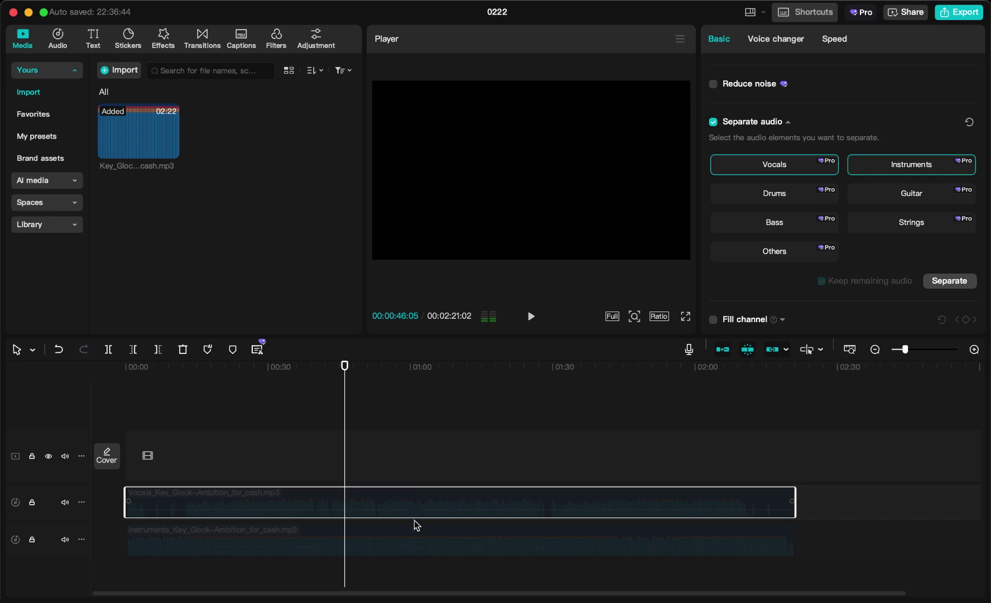
click(332, 538)
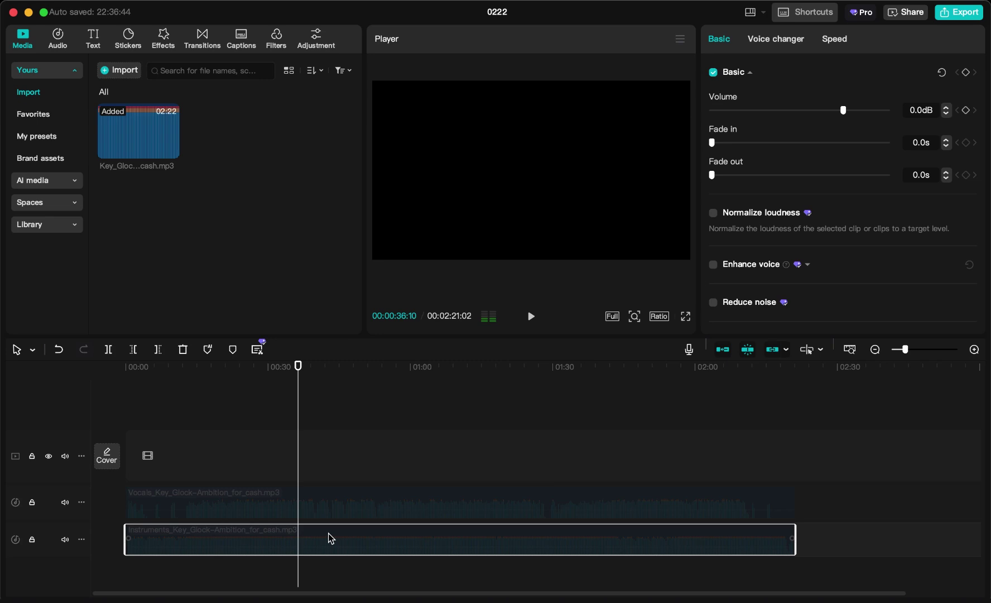
- Preview Ambition for abs-AI.mp3 in the Finder resources folder and add it to a new audio track at about 36 seconds
key(super+Tab)
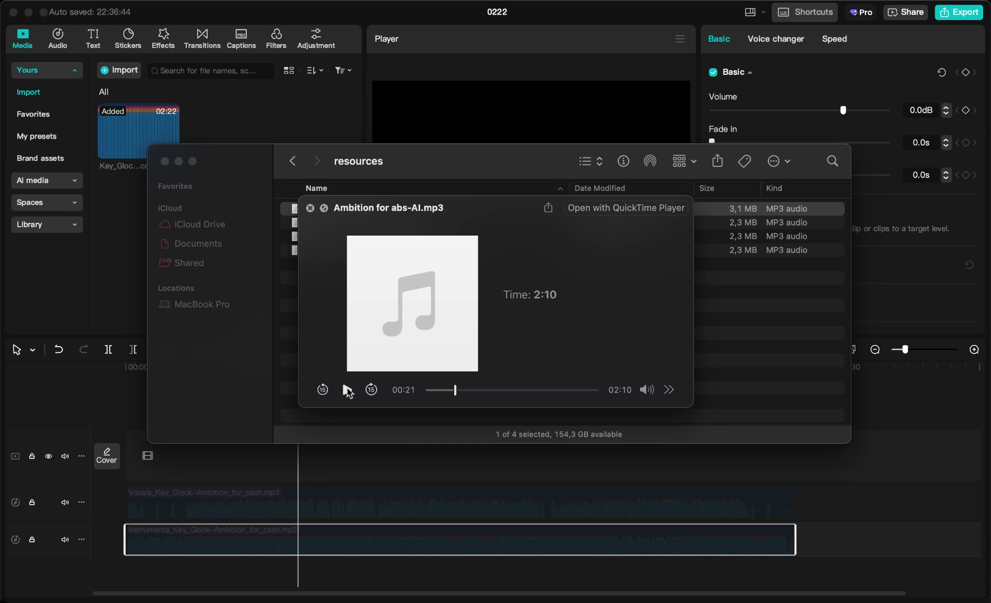
click(347, 389)
key(space)
drag(376, 213, 290, 486)
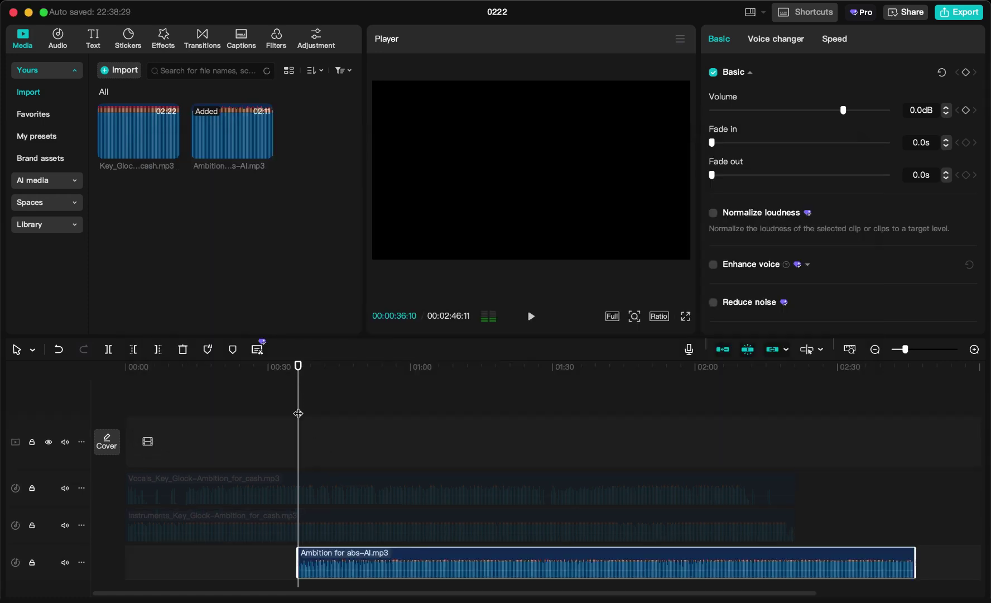
- Move the Ambition for abs-AI.mp3 clip to the very start of the timeline
mouse_move(326, 568)
click(430, 559)
drag(430, 558, 247, 557)
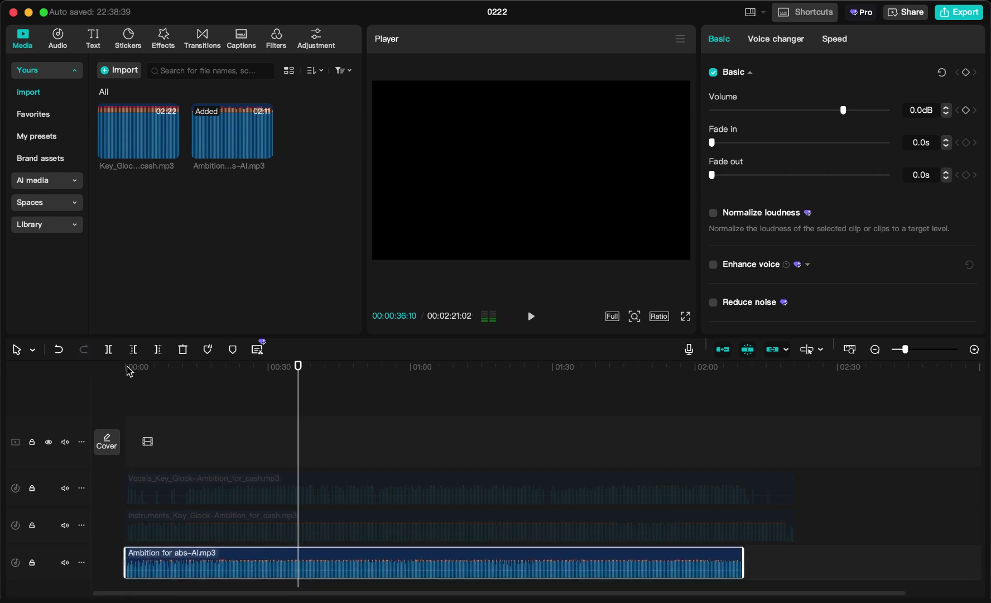
scroll(335, 458, down, 1)
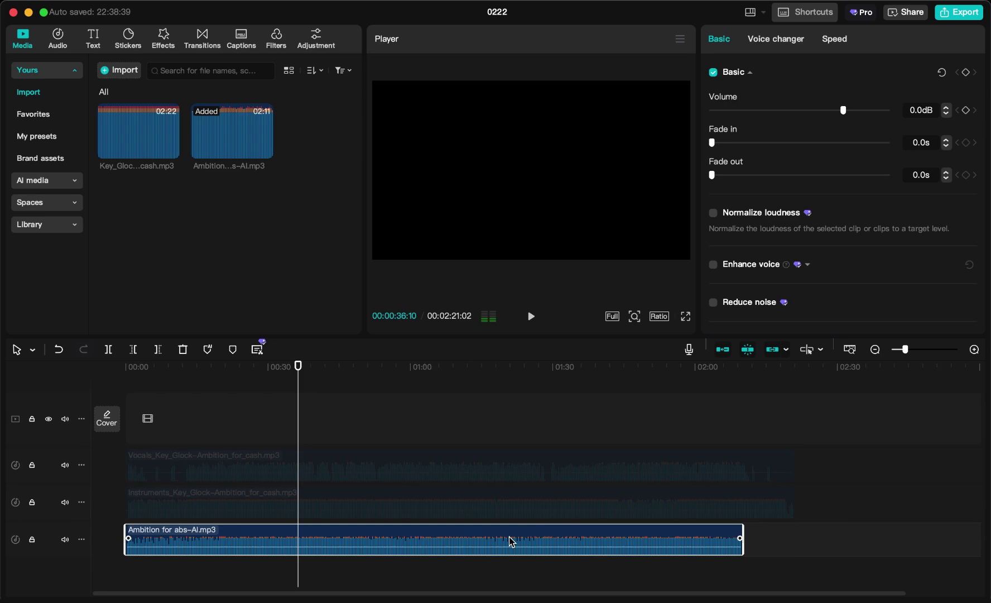
- Separate the Ambition for abs-AI.mp3 clip into Vocals and Instruments
scroll(762, 258, down, 3)
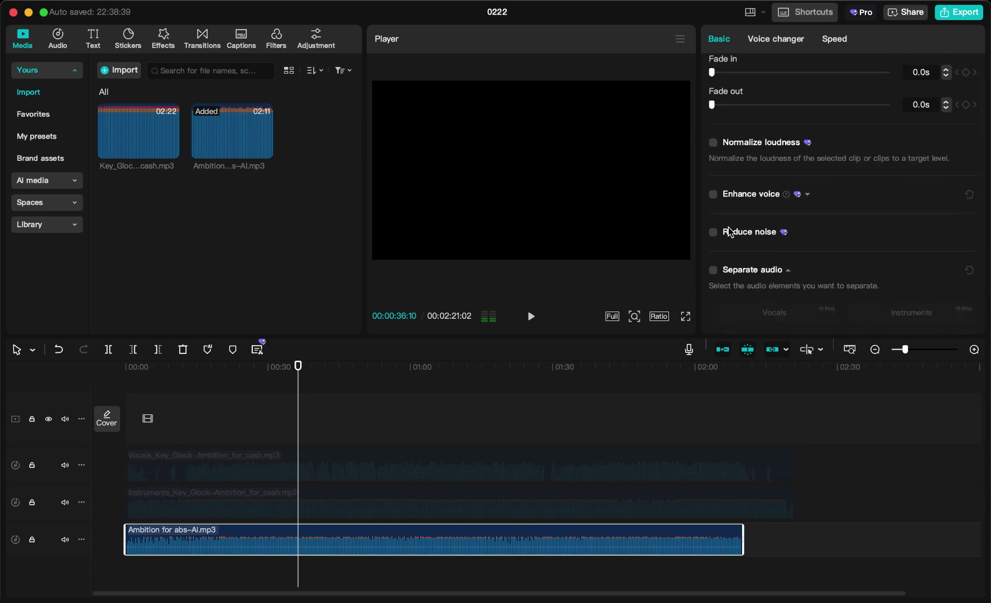
scroll(730, 232, down, 3)
click(714, 201)
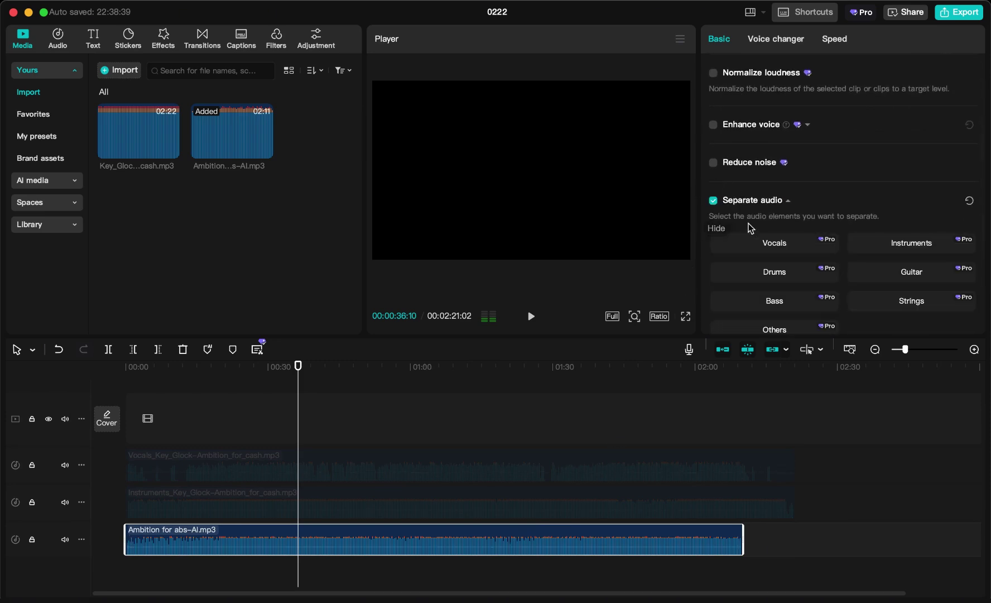
click(783, 246)
click(870, 244)
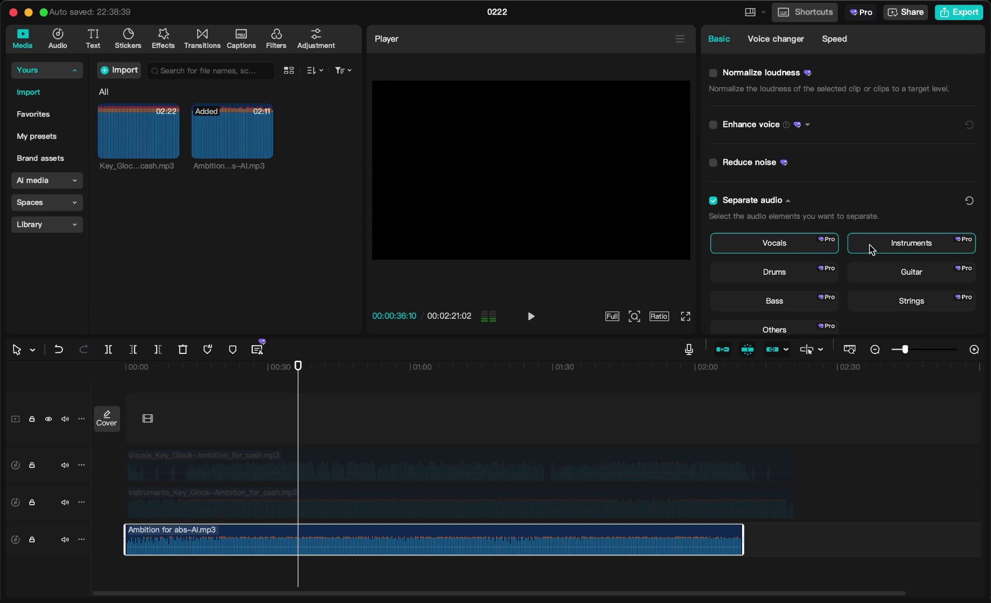
scroll(870, 245, down, 3)
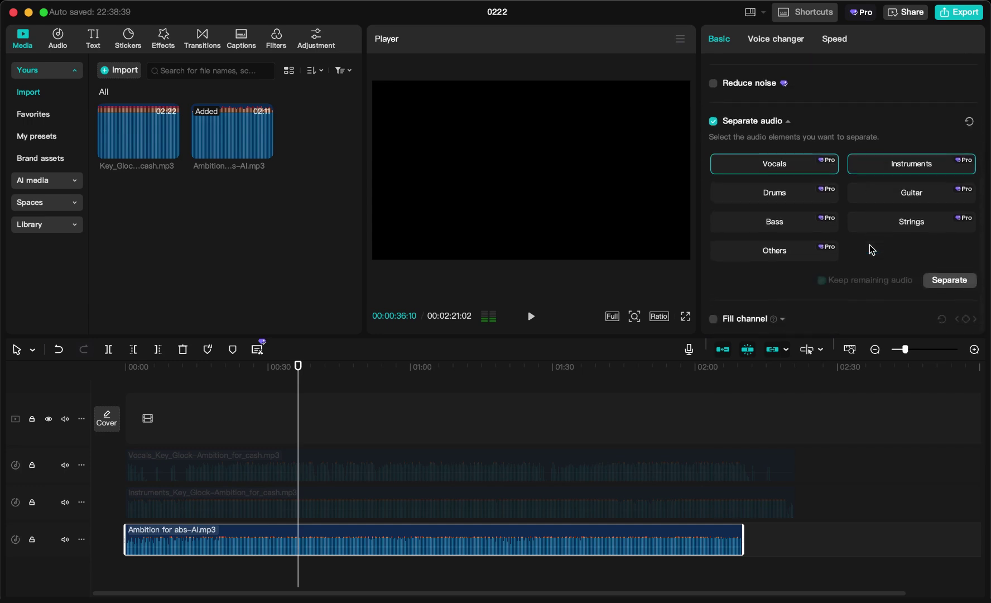
click(951, 279)
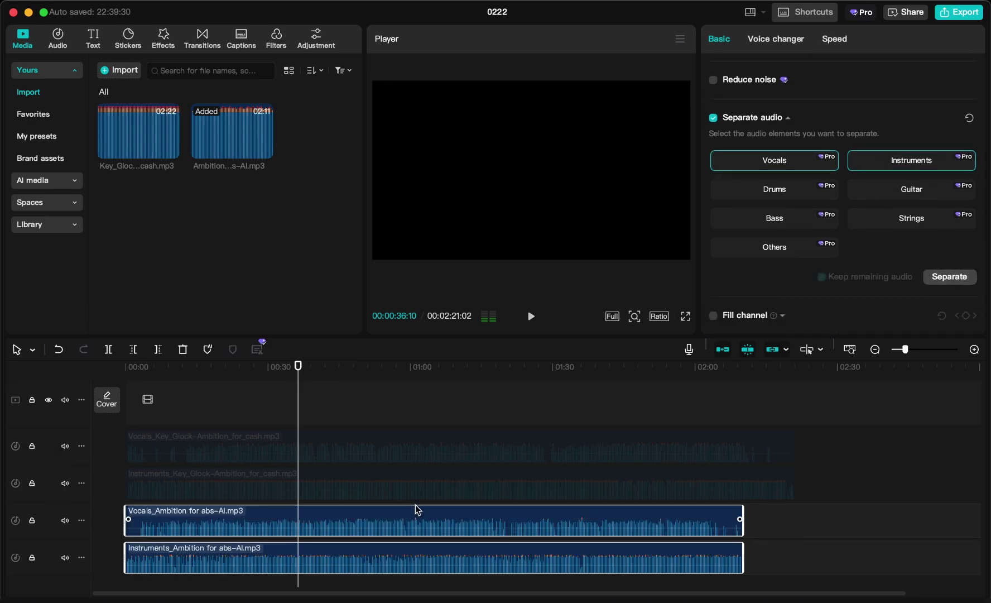
- Deactivate the Instruments_Ambition for abs-AI.mp3 clip and reactivate the Instruments_Key_Glock-Ambition_for_cash.mp3 clip
click(415, 505)
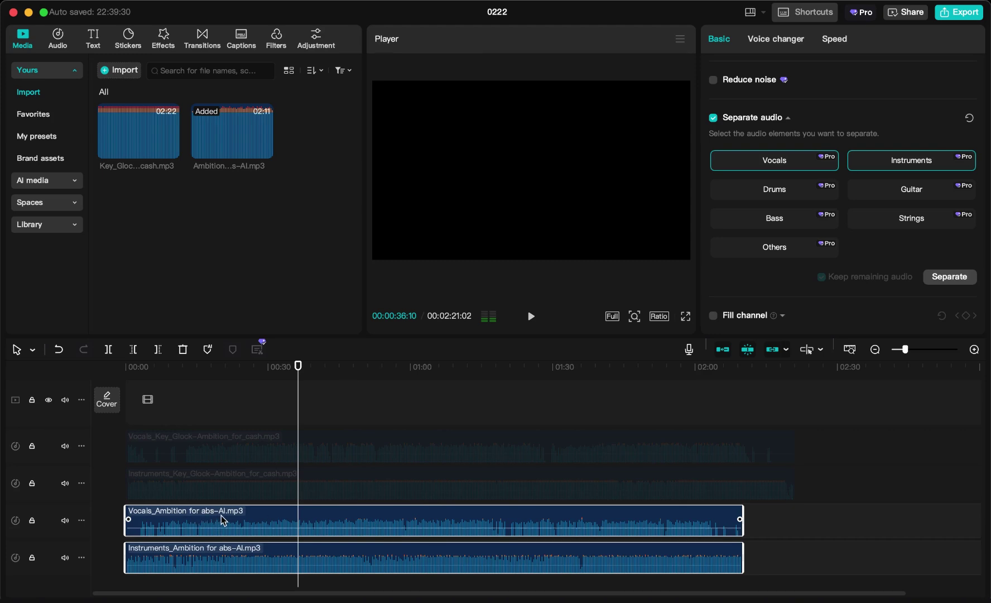
click(218, 565)
click(260, 551)
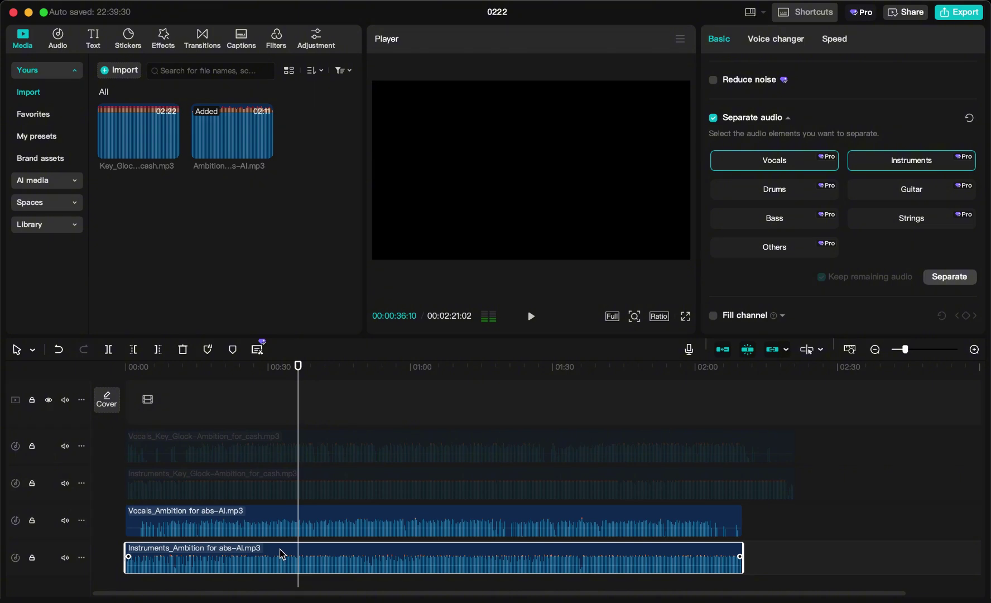
key(v)
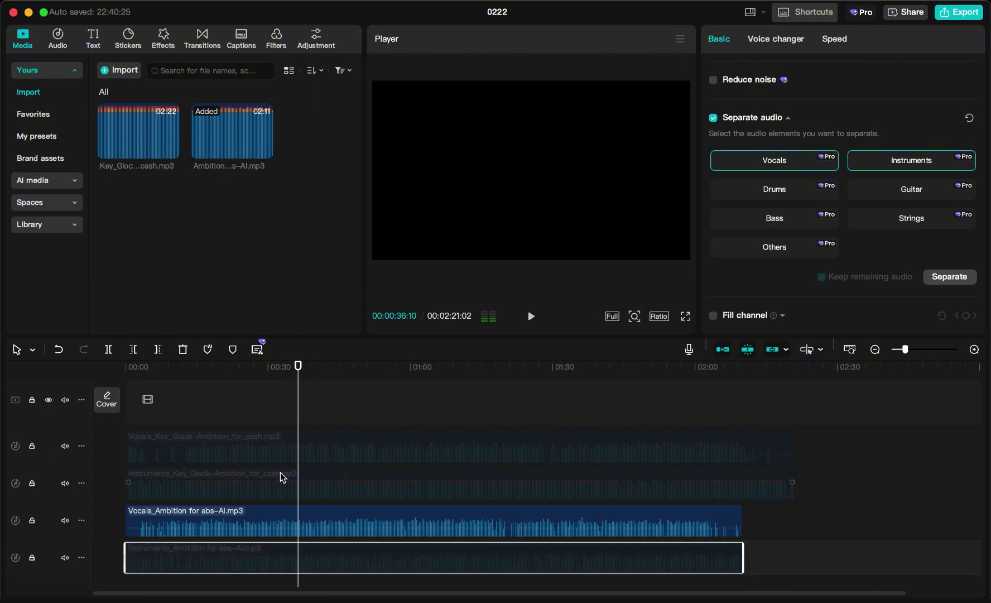
click(342, 475)
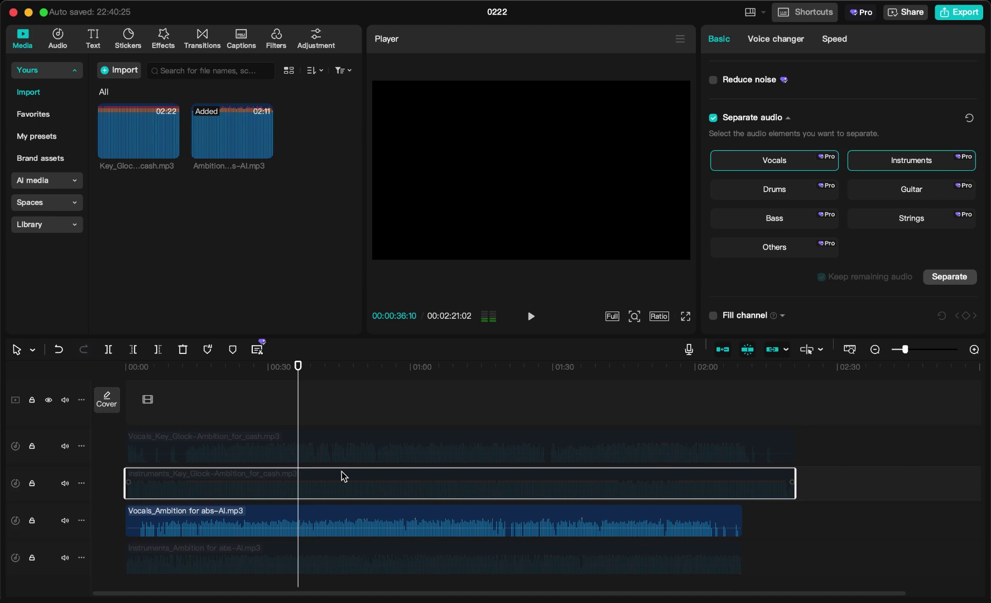
key(v)
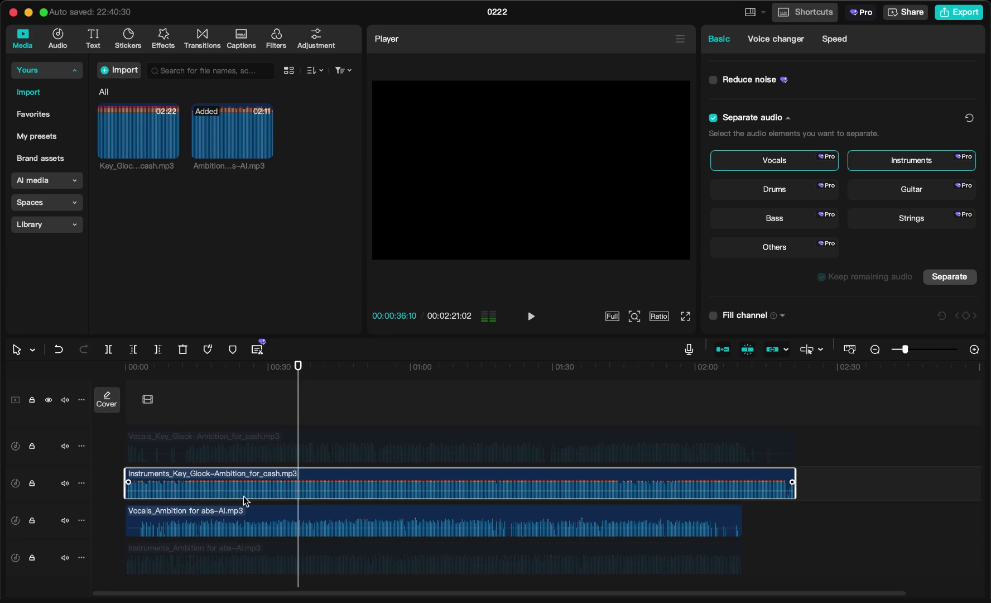
- Raise the Vocals_Ambition for abs-AI.mp3 clip's volume to 4.8 dB and slightly raise the original song's instruments clip
scroll(243, 496, up, 5)
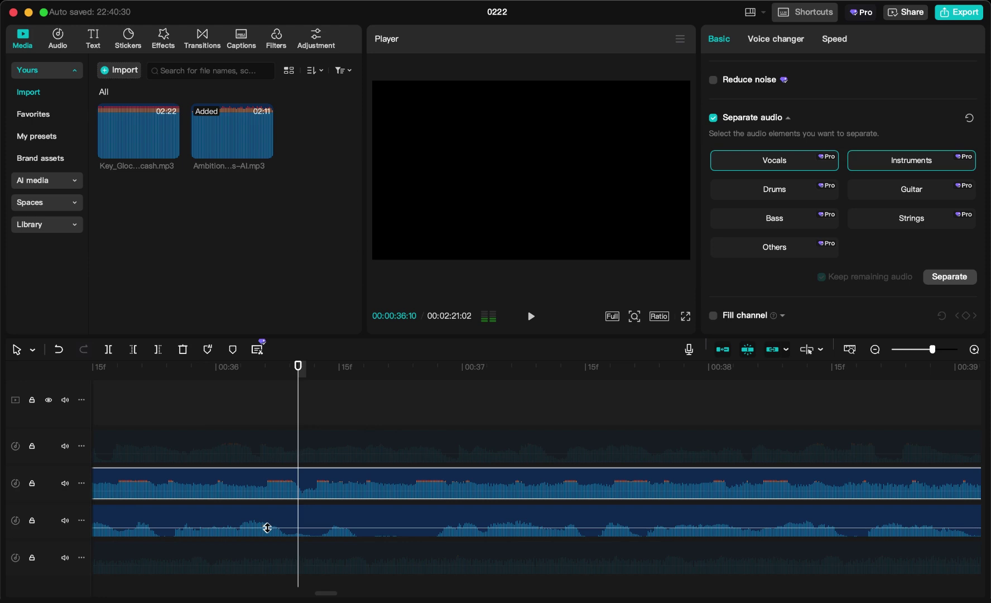
drag(267, 527, 268, 526)
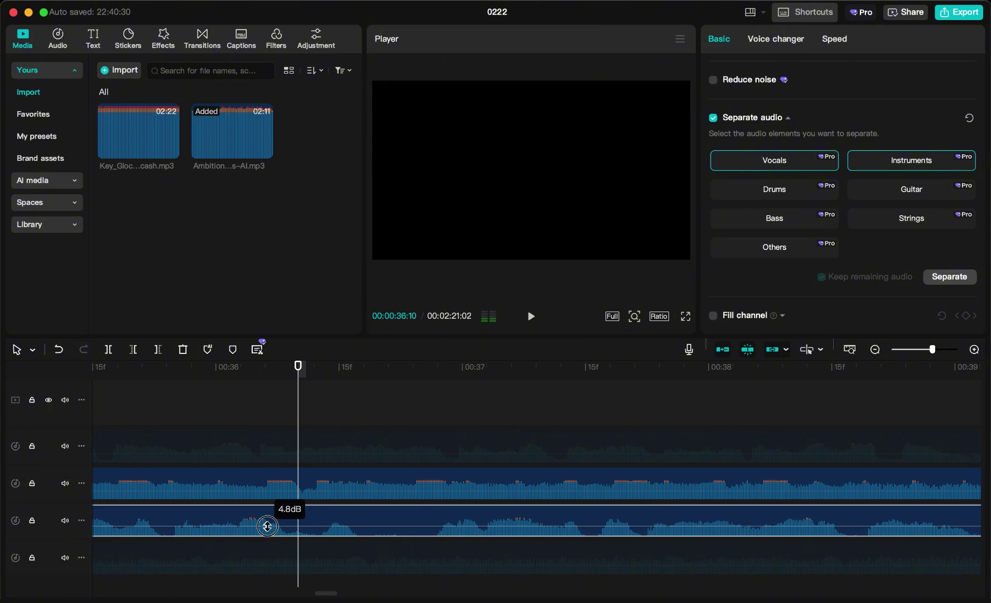
drag(268, 527, 268, 526)
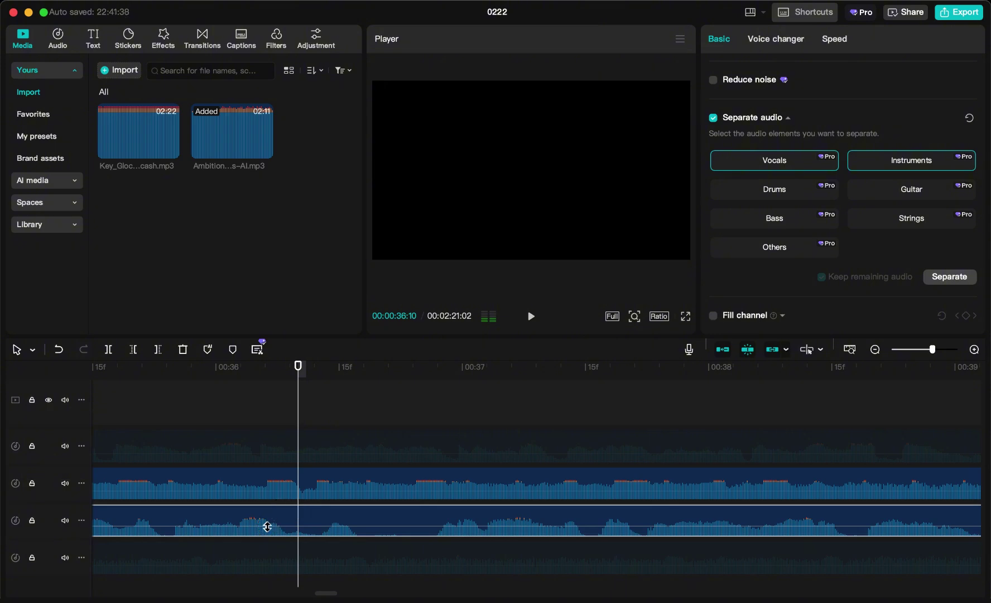
drag(271, 491, 271, 489)
key(super+minus)
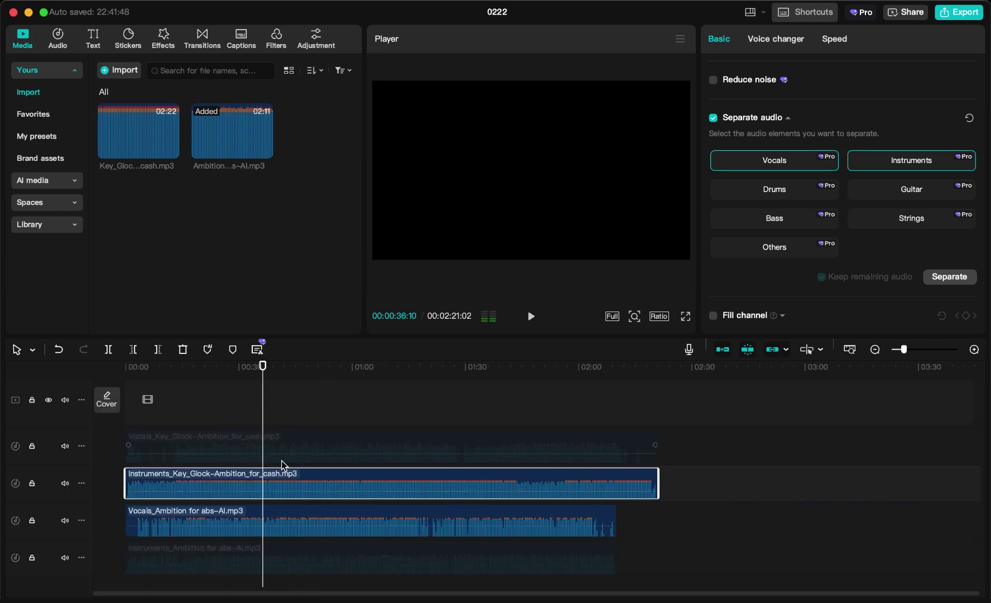
- Listen to a few seconds of the mix and trim the original instruments clip's end to match the Ambition for abs vocals
key(space)
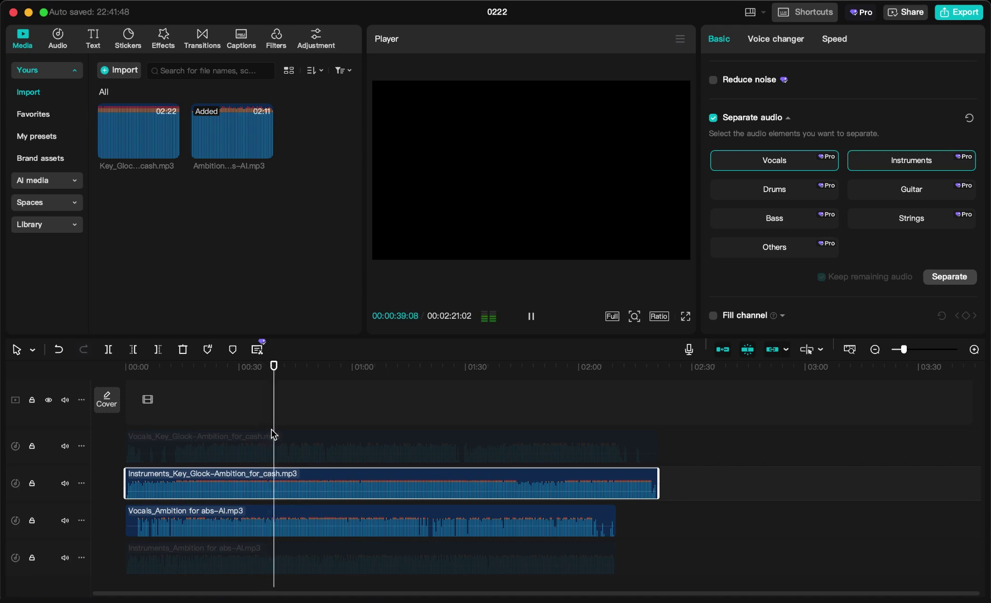
key(space)
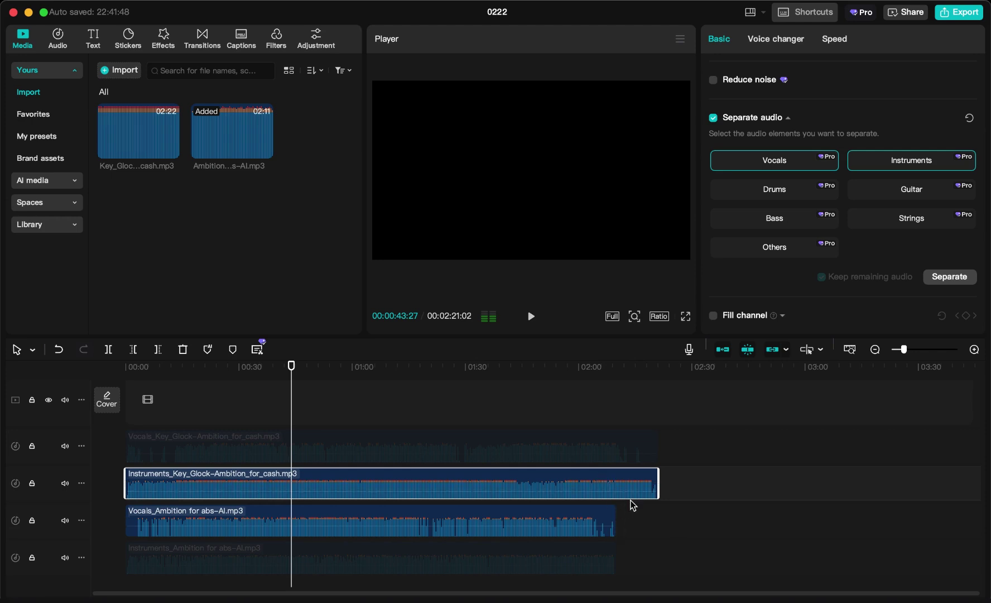
click(658, 480)
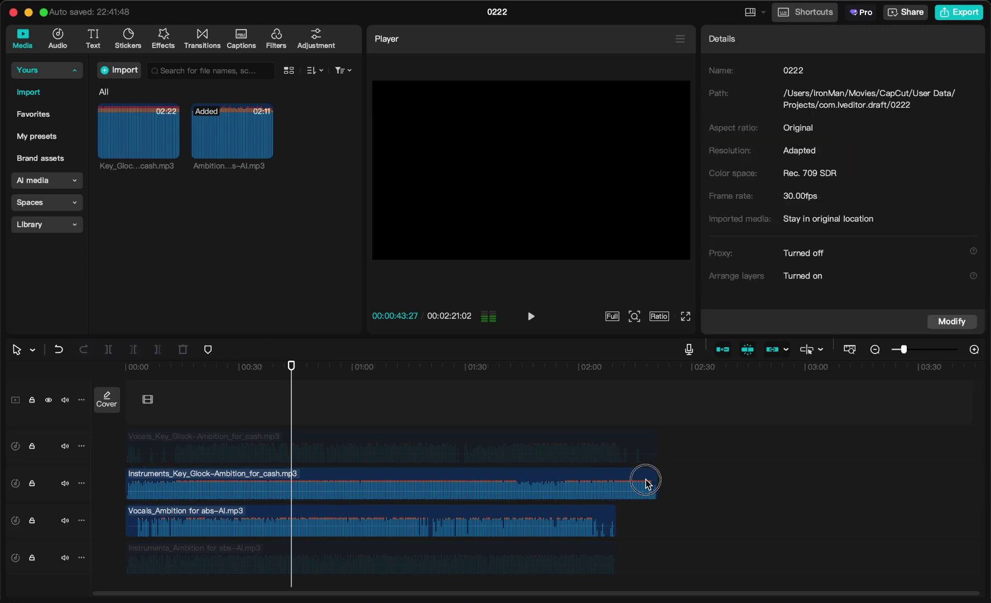
drag(654, 479, 615, 484)
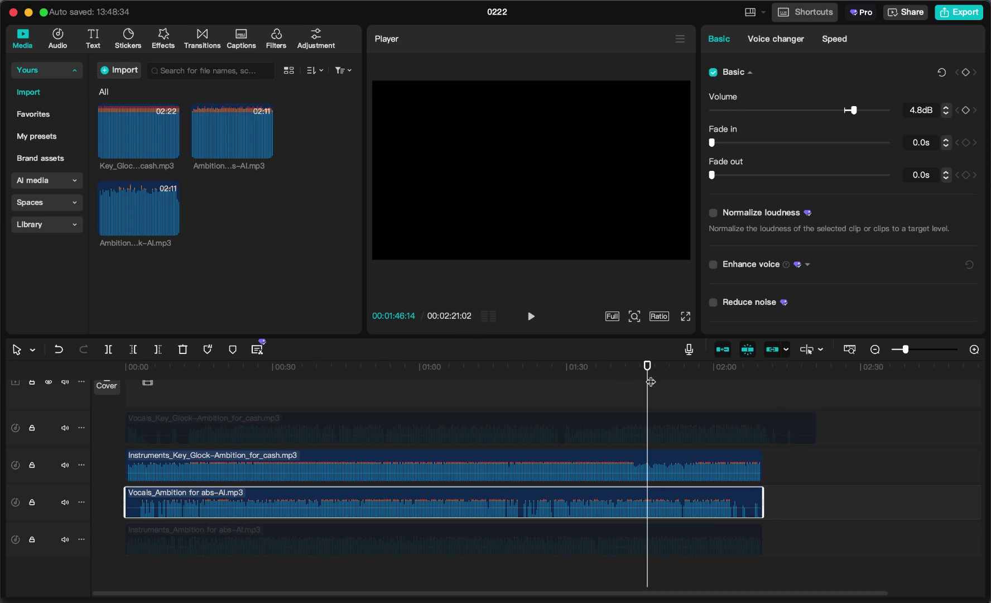
- Trim the end of the deactivated Vocals_Key_Glock-Ambition_for_cash.mp3 clip to about 2:05 and open the project's export settings
drag(647, 376, 782, 377)
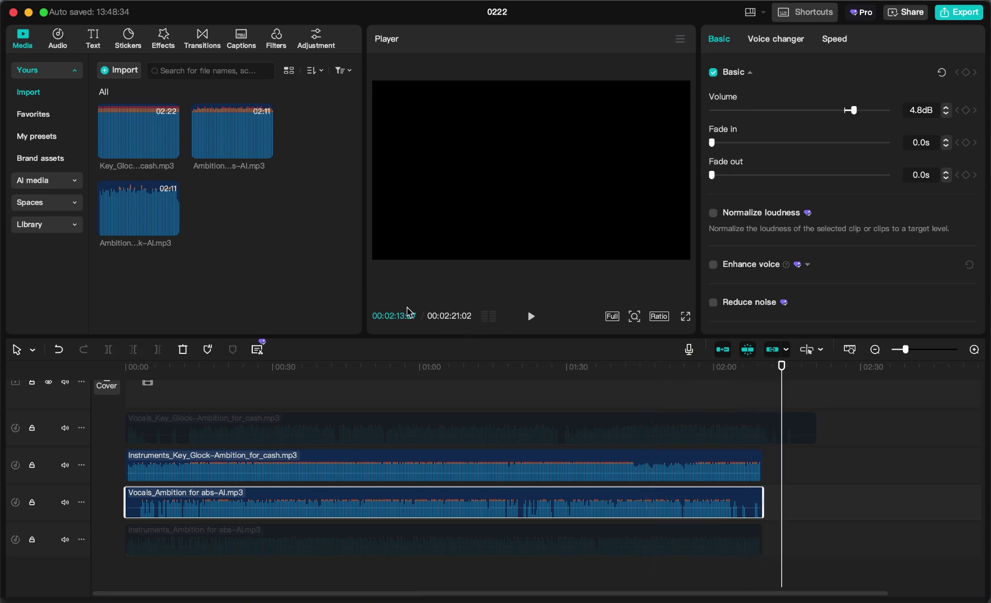
click(714, 427)
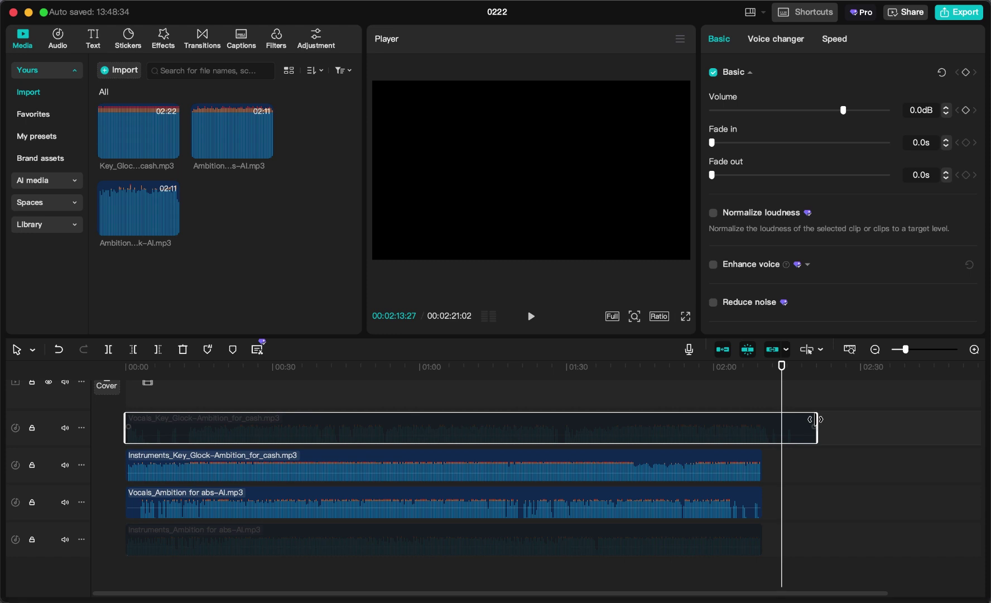
drag(816, 419, 740, 432)
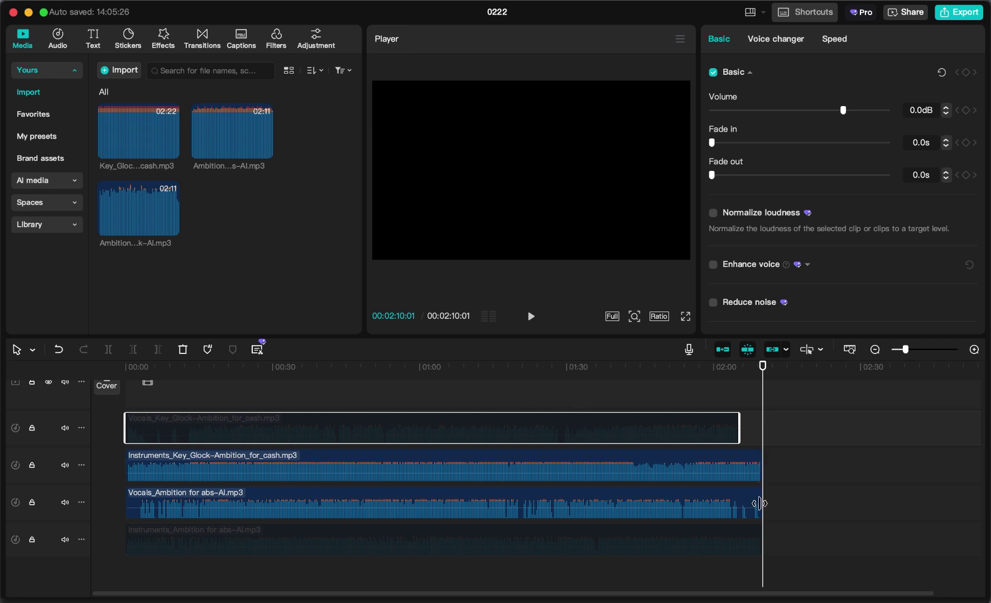
click(947, 16)
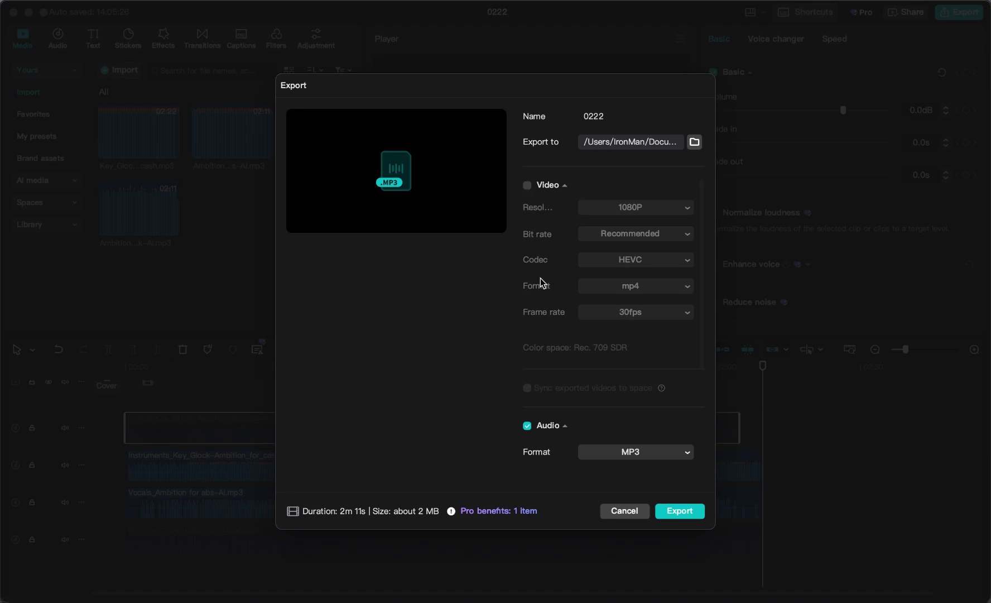
scroll(540, 283, down, 5)
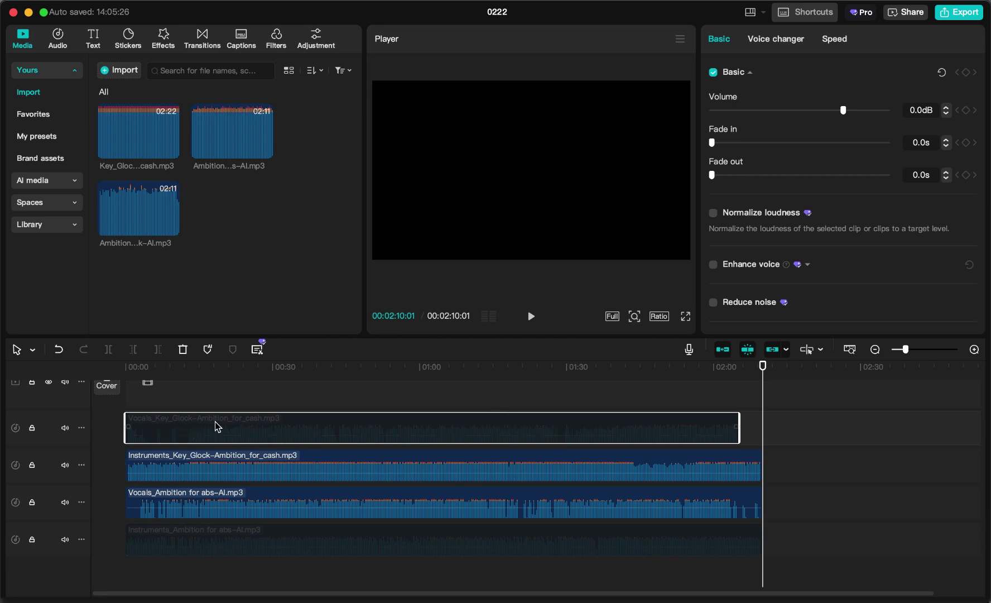
- Extend the original vocals clip back to about 2:21 and open the file options for Key_Glock-Ambition_for_cash-vocals.mp3 in the Finder resources folder
click(396, 369)
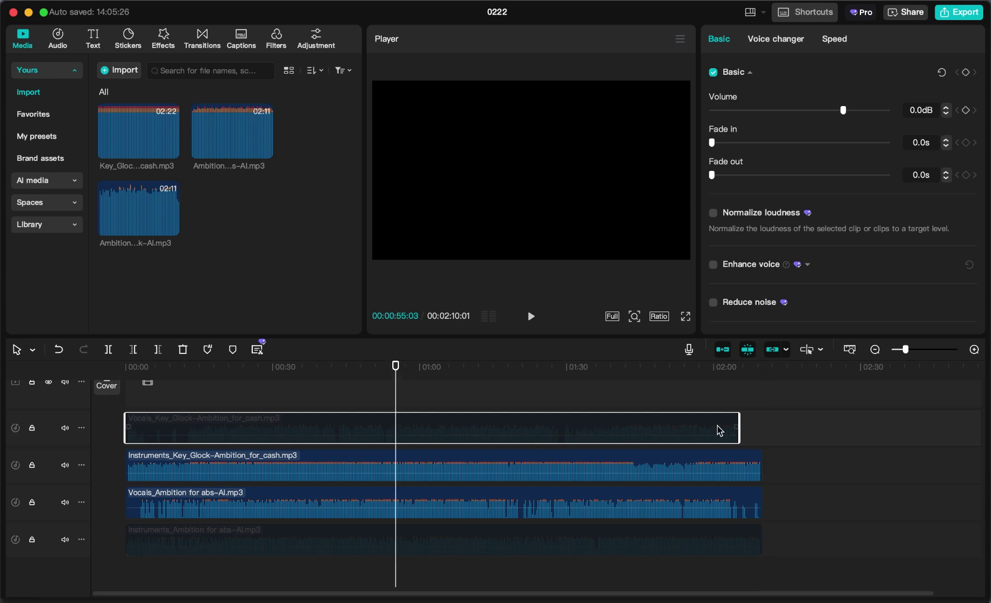
drag(737, 430, 818, 430)
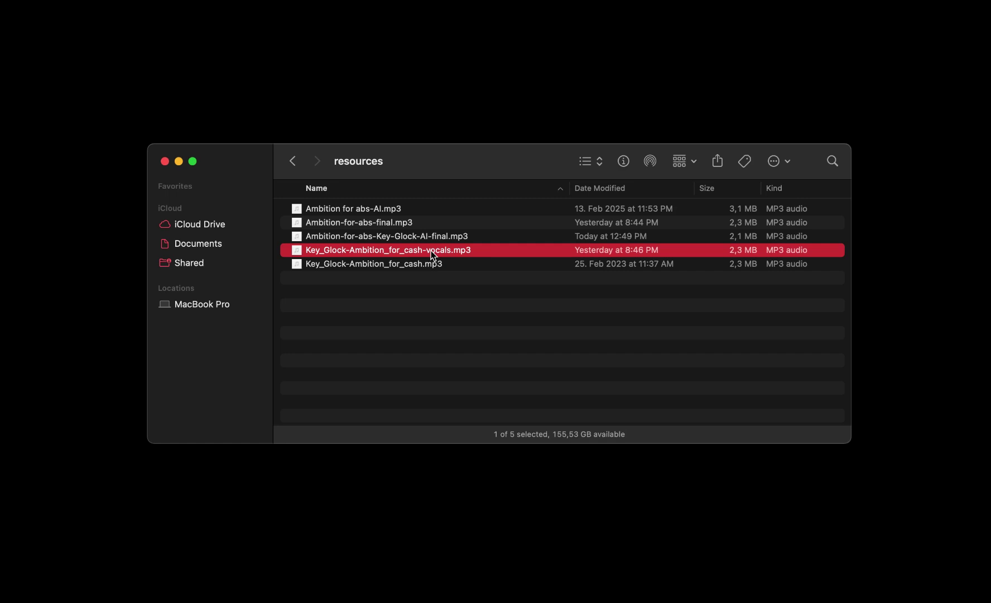
right_click(433, 255)
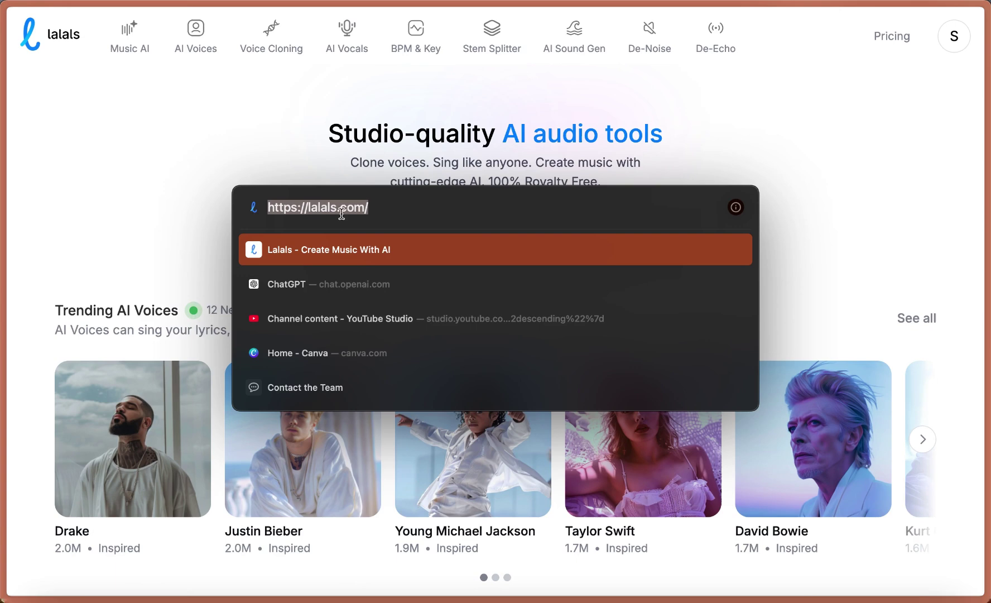
- Browse the AI Voices library on the lalals website with the Free plan filter, and clear the filter
click(277, 156)
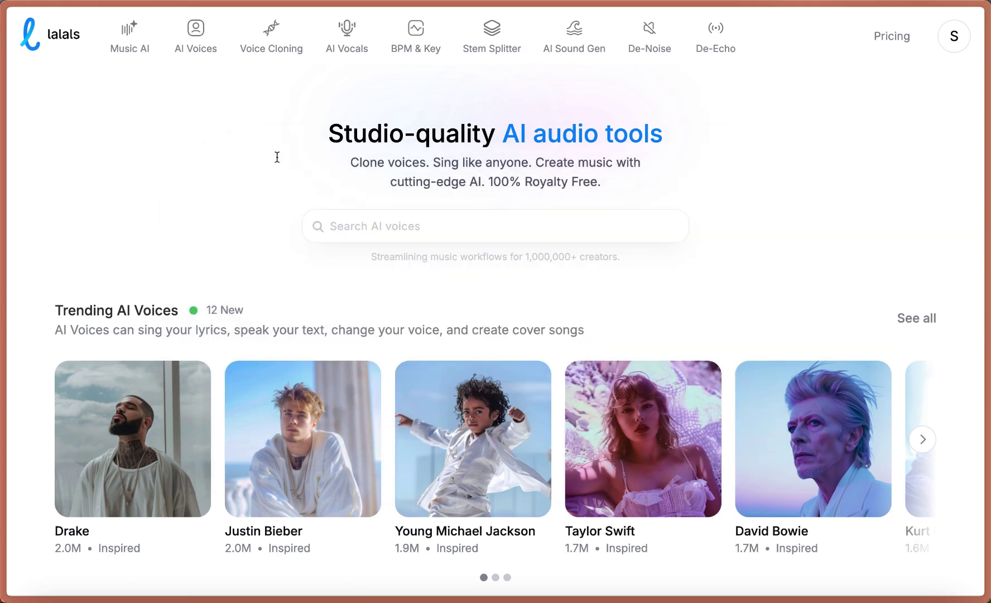
click(198, 34)
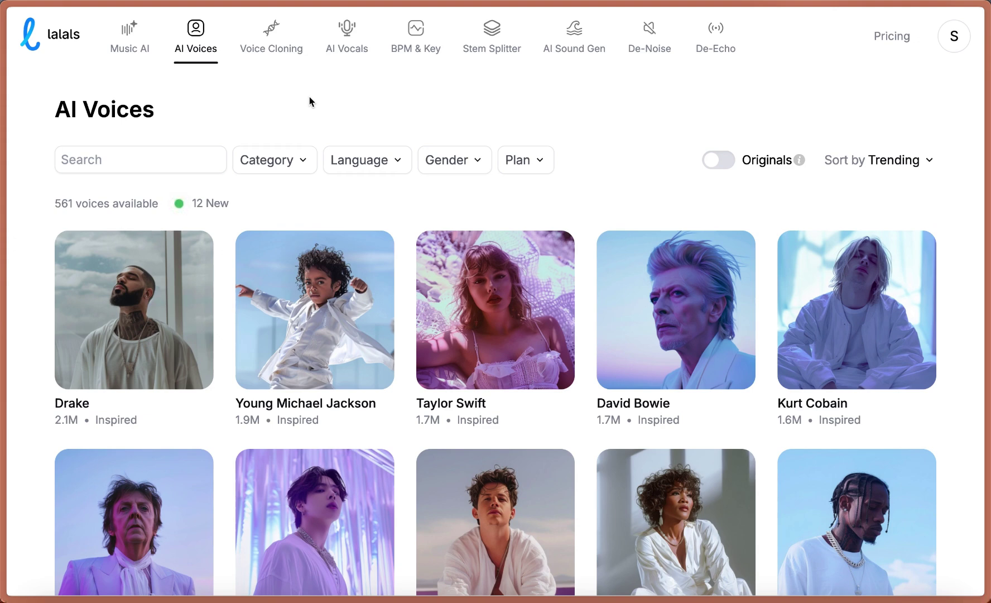
click(527, 168)
click(536, 226)
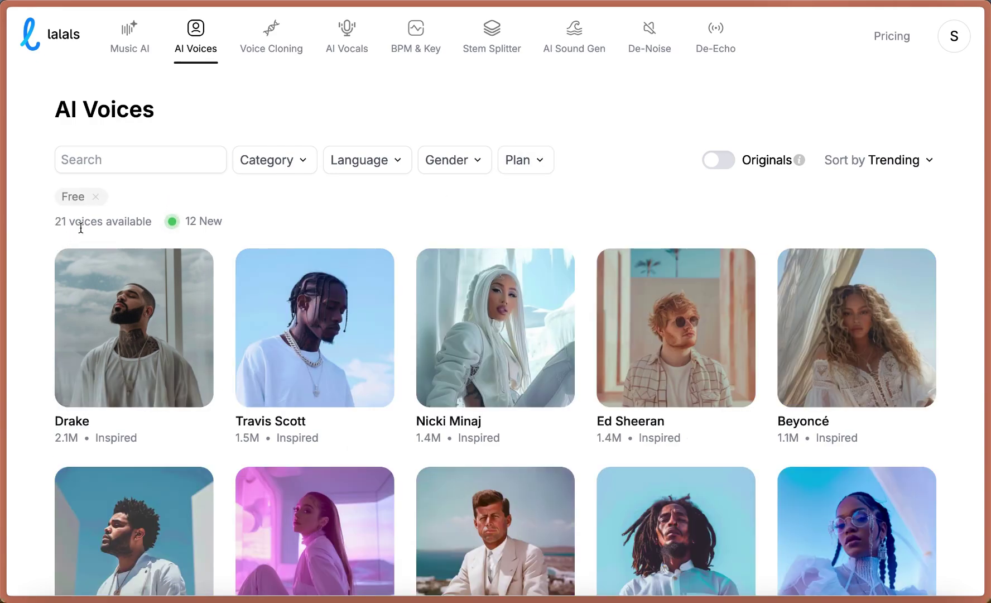
click(95, 197)
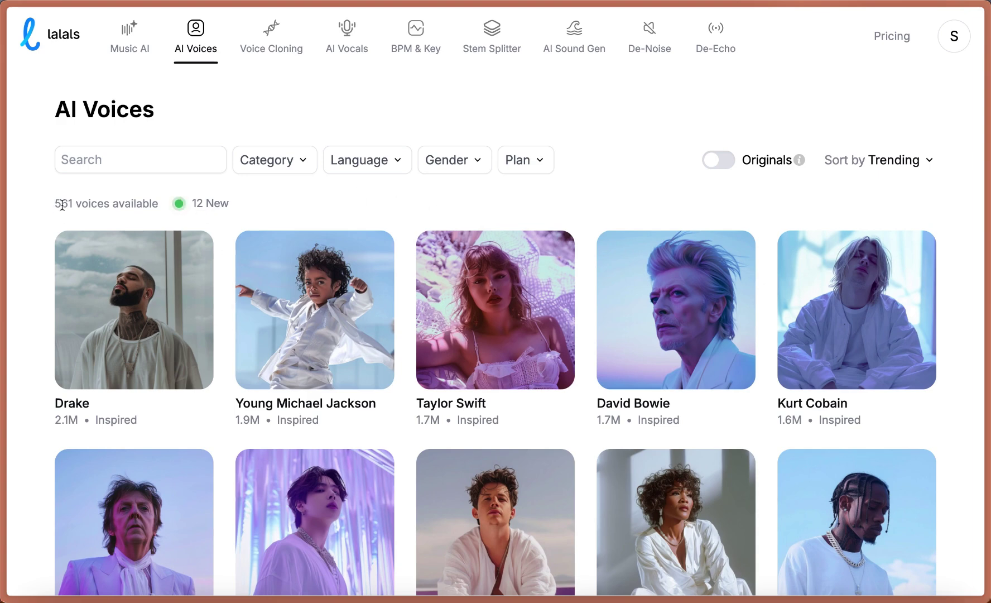
click(85, 158)
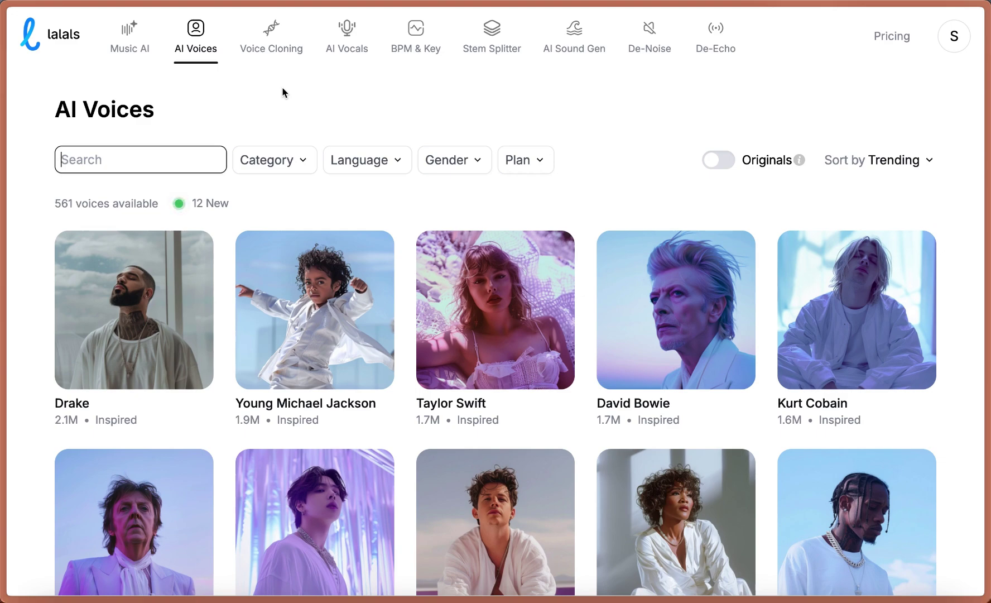
- Look at the form for starting a new voice clone in Voice Cloning, and close it
click(271, 35)
click(186, 342)
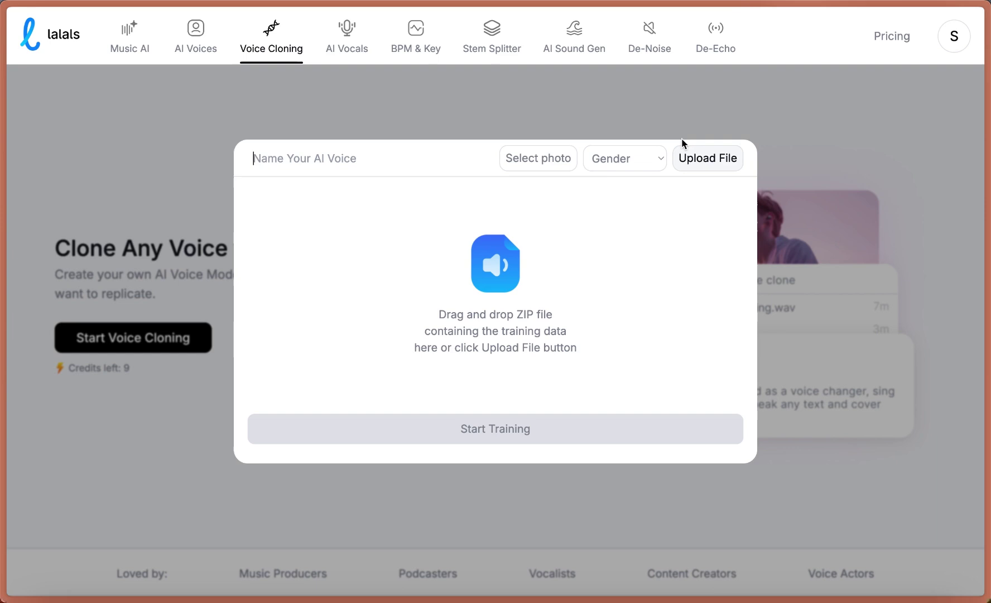
click(613, 115)
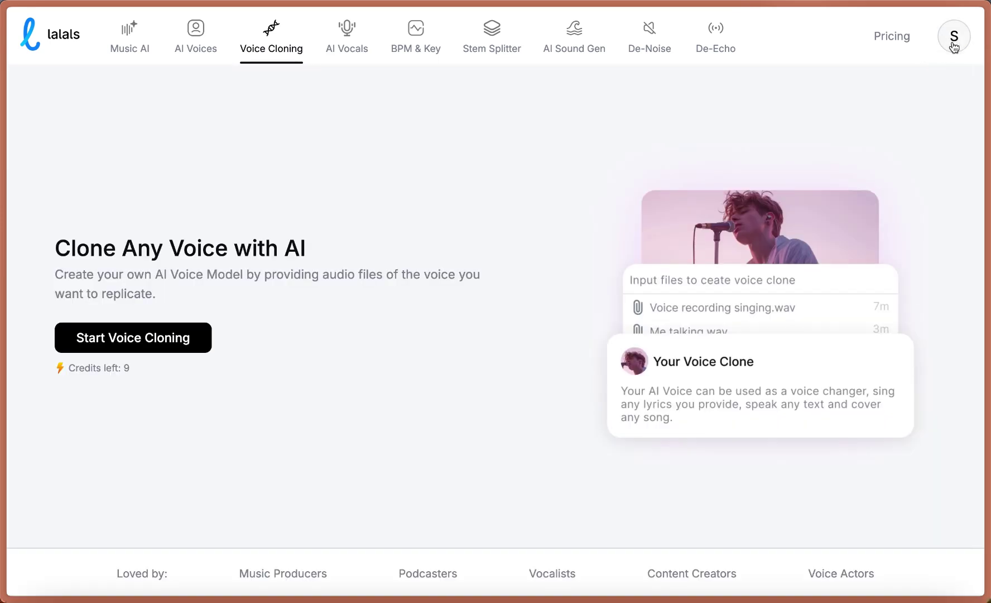
- Open the account's own lalals profile page with its AI Models
click(955, 44)
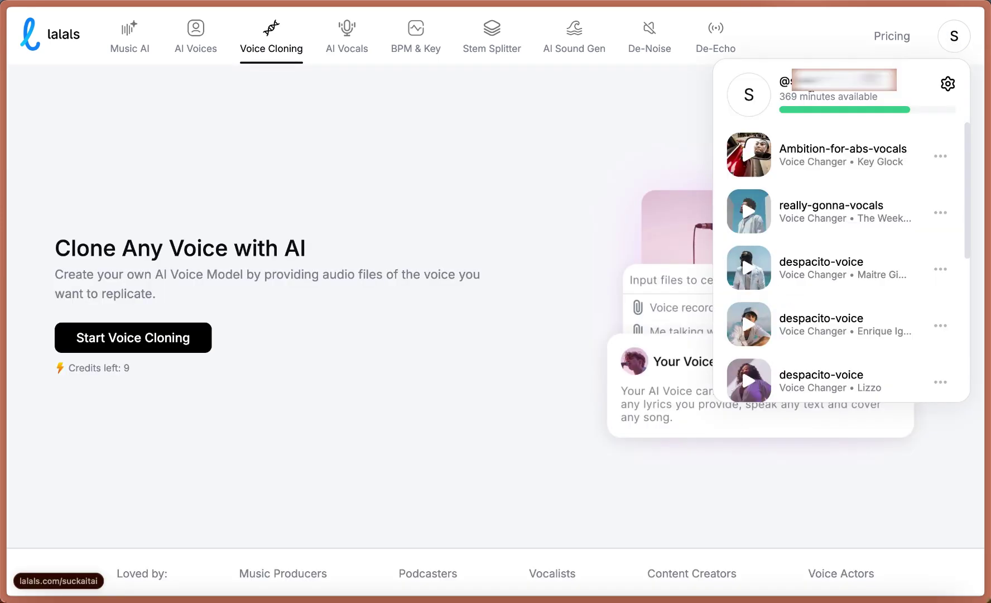
click(787, 82)
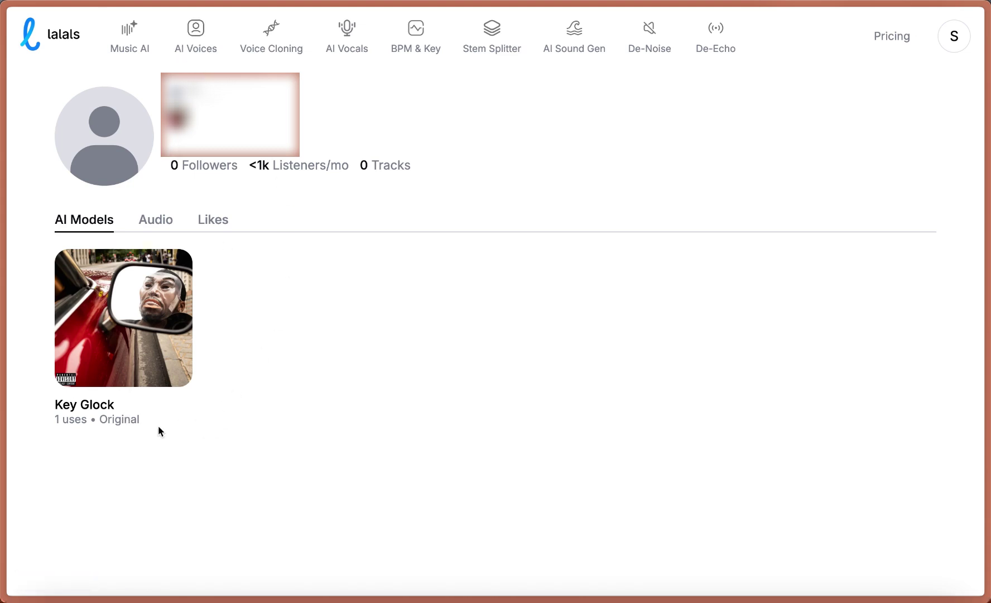
- Listen to the Ambition-for-abs-vocals track made with the Key Glock voice model, pause it, and open the track's options
click(121, 323)
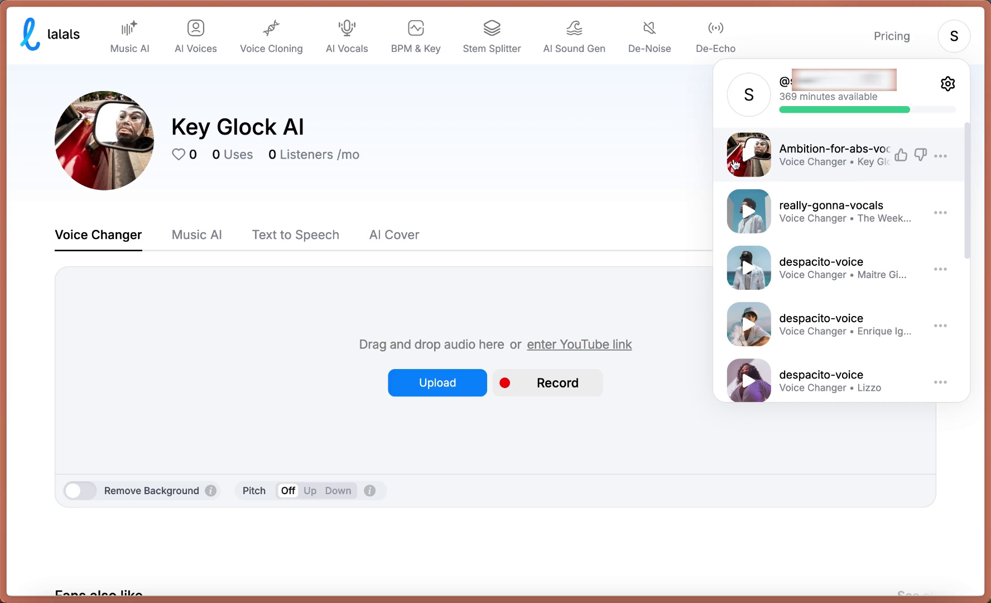
click(749, 158)
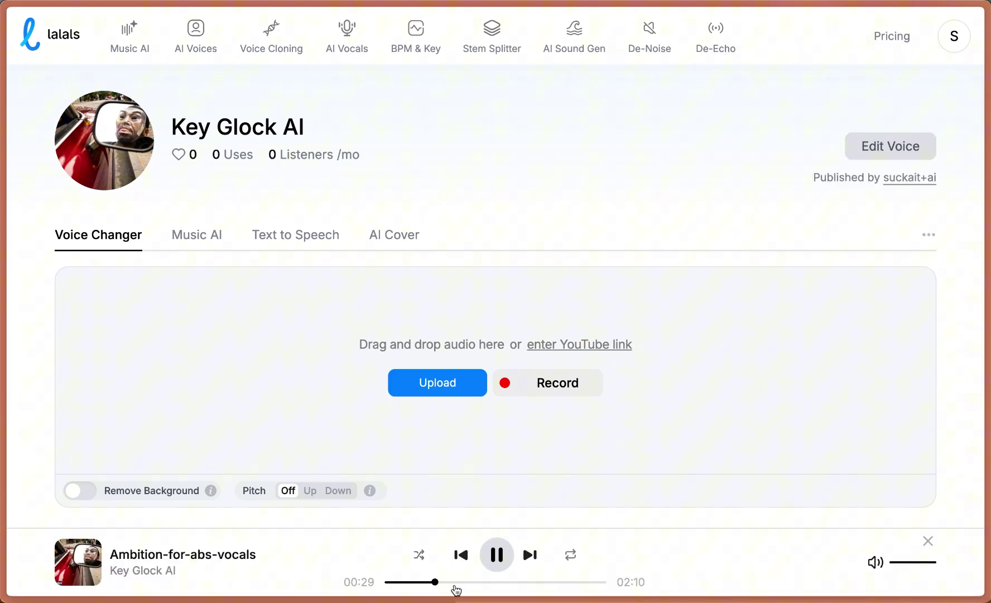
click(494, 558)
click(958, 52)
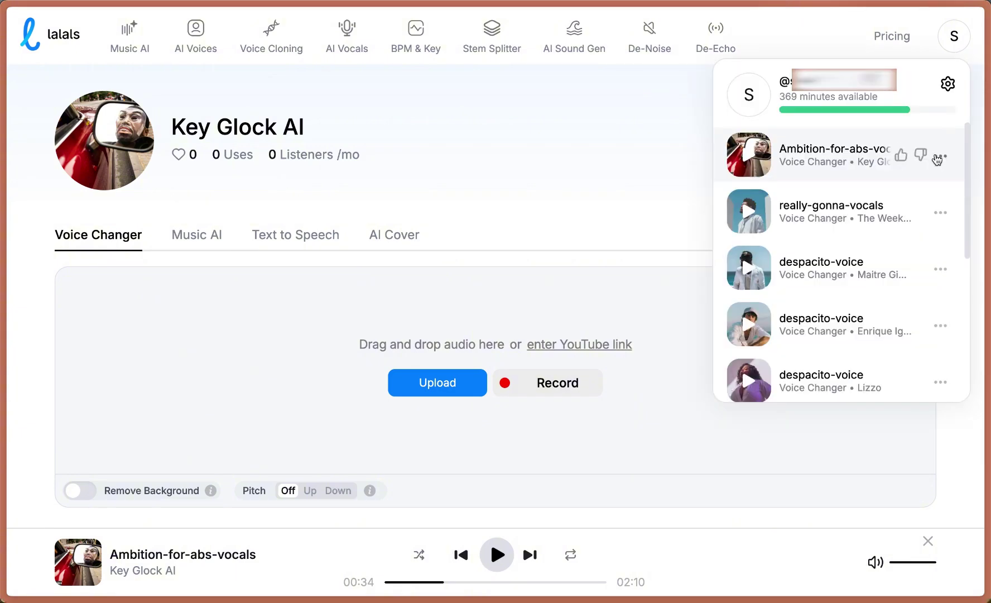
click(941, 158)
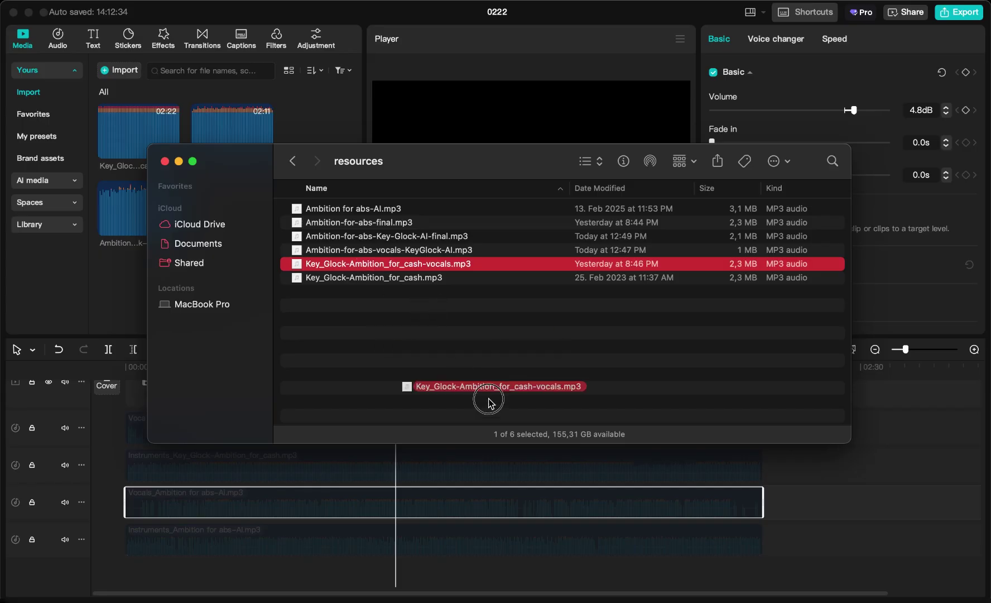
- In CapCut, place Key_Glock-Ambition_for_cash-vocals.mp3 from the resources folder at the start of a new track and re-enable the Instruments_Key_Glock-Ambition_for_cash.mp3 clip
drag(491, 405, 498, 571)
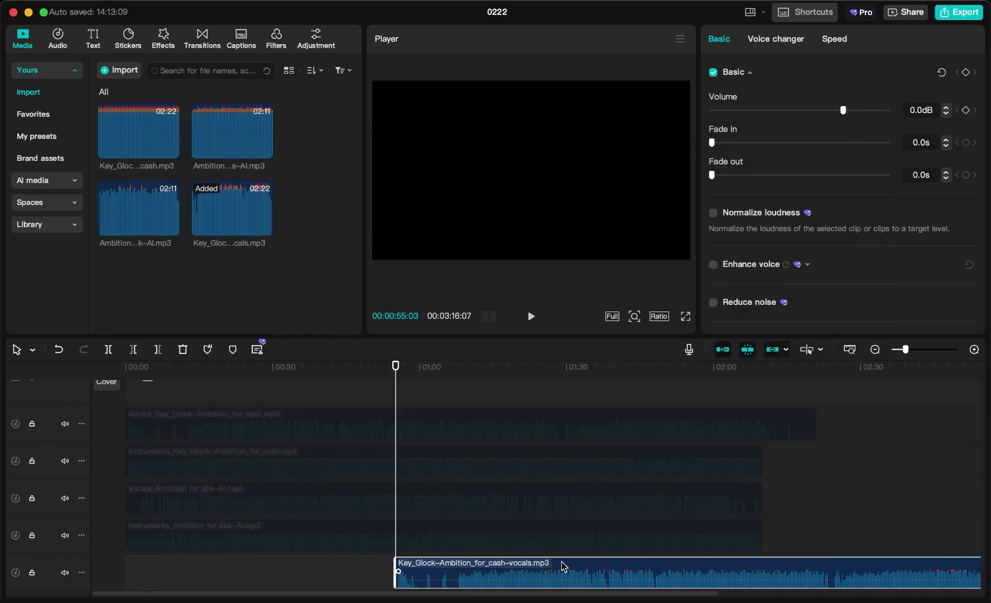
drag(560, 568, 445, 570)
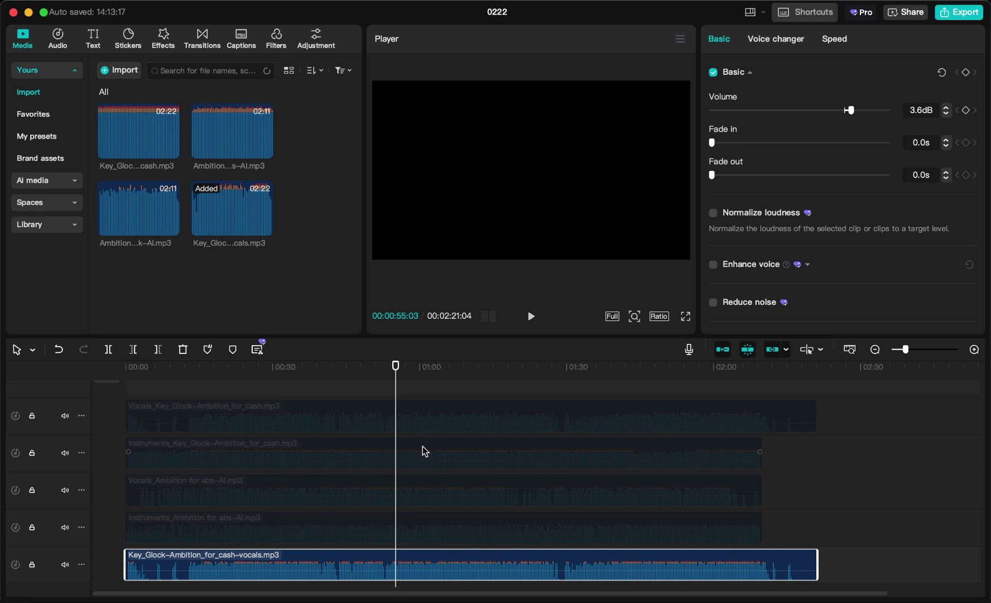
click(426, 451)
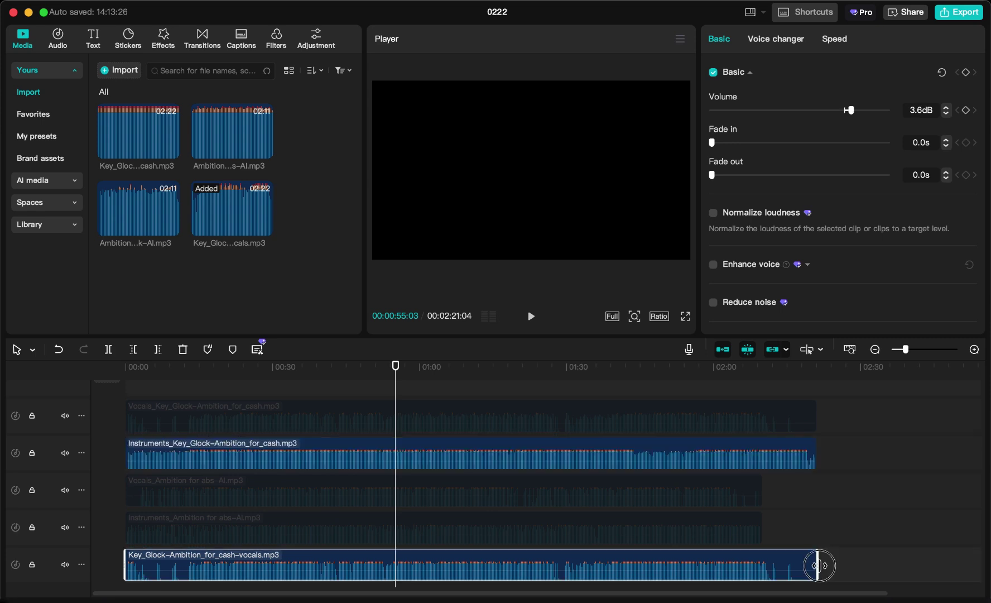
drag(821, 565, 817, 565)
- Export the mix of project 0222 as an audio-only MP3 file
click(946, 20)
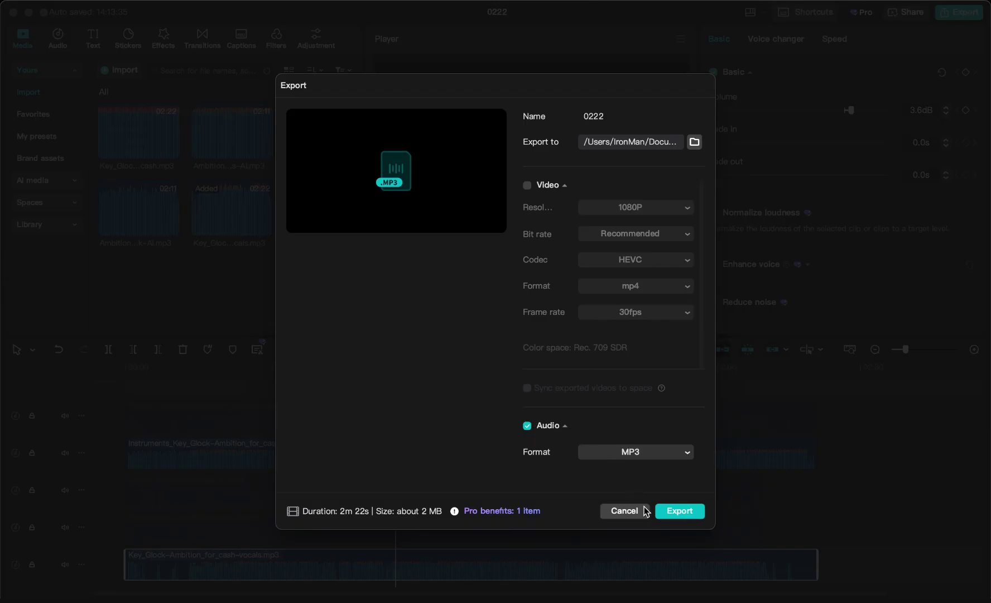
click(663, 512)
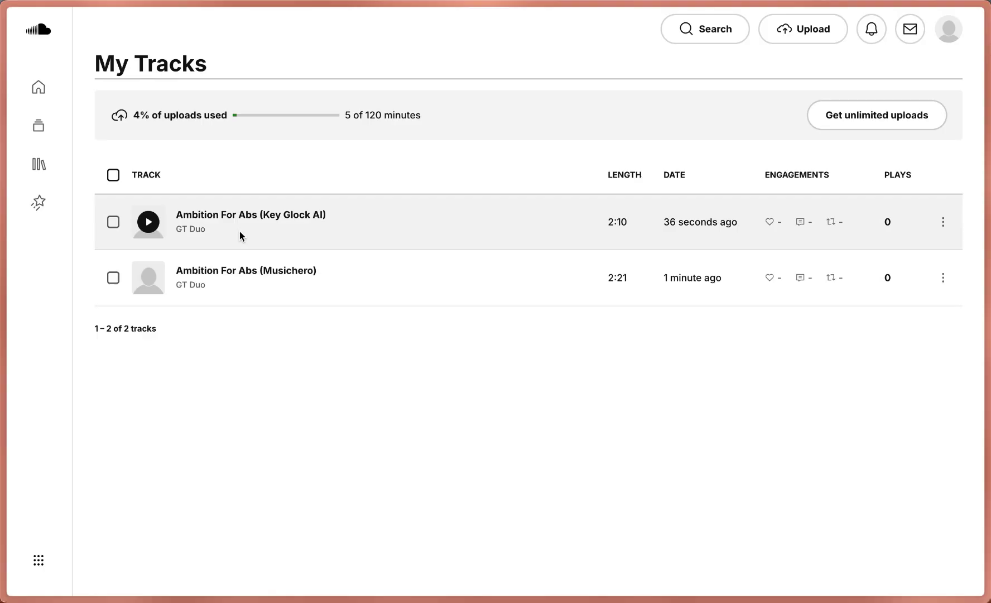